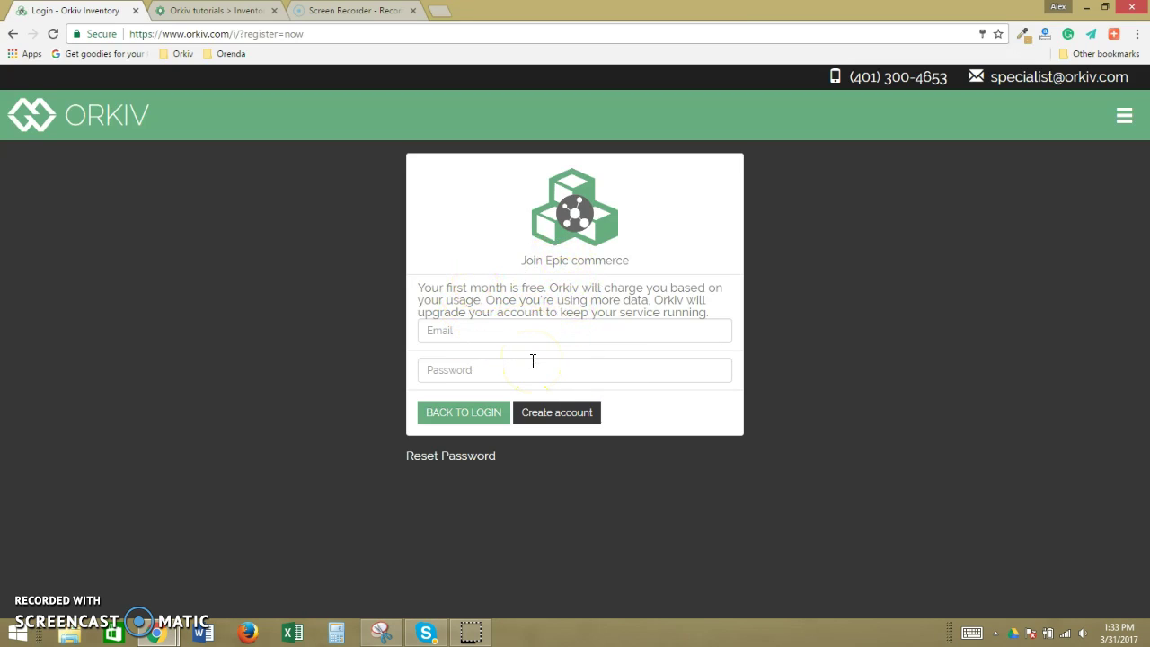
# Step: Return to the login form and sign in to the shop account with its username and password
pyautogui.click(467, 412)
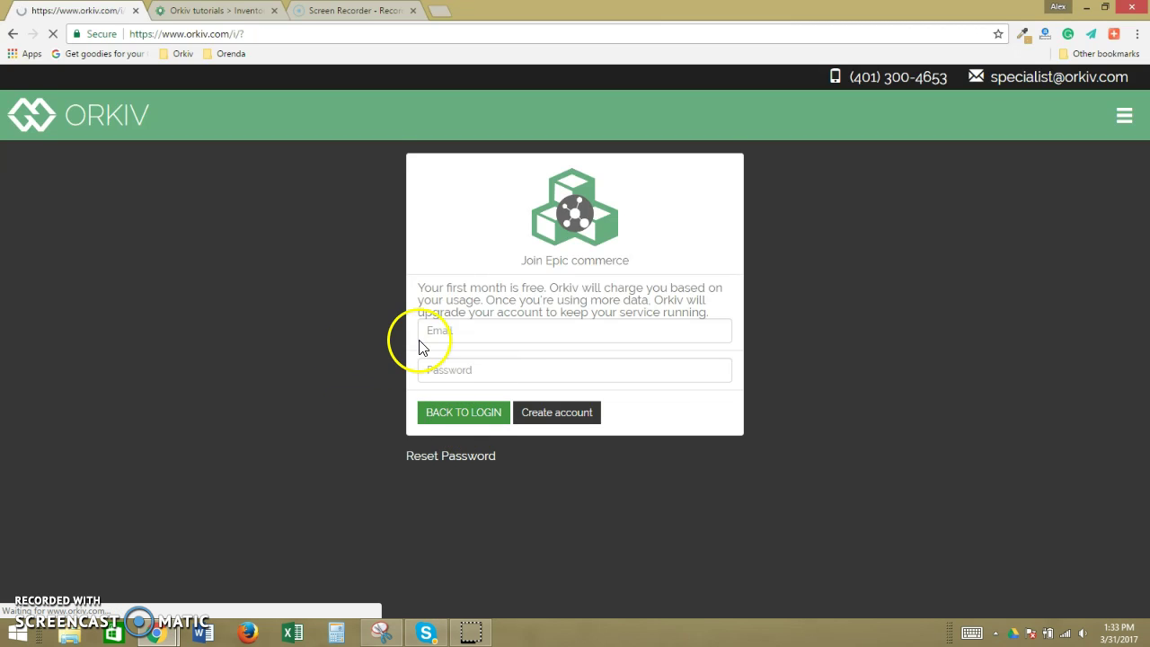
pyautogui.doubleClick(420, 294)
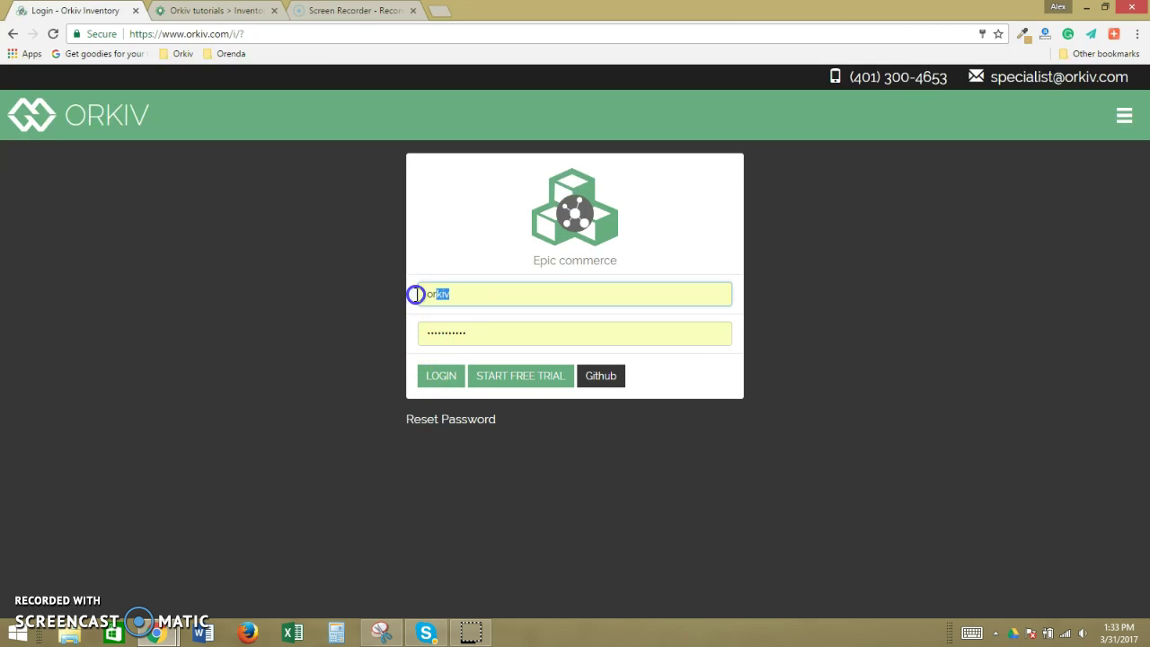
pyautogui.write('tanikas')
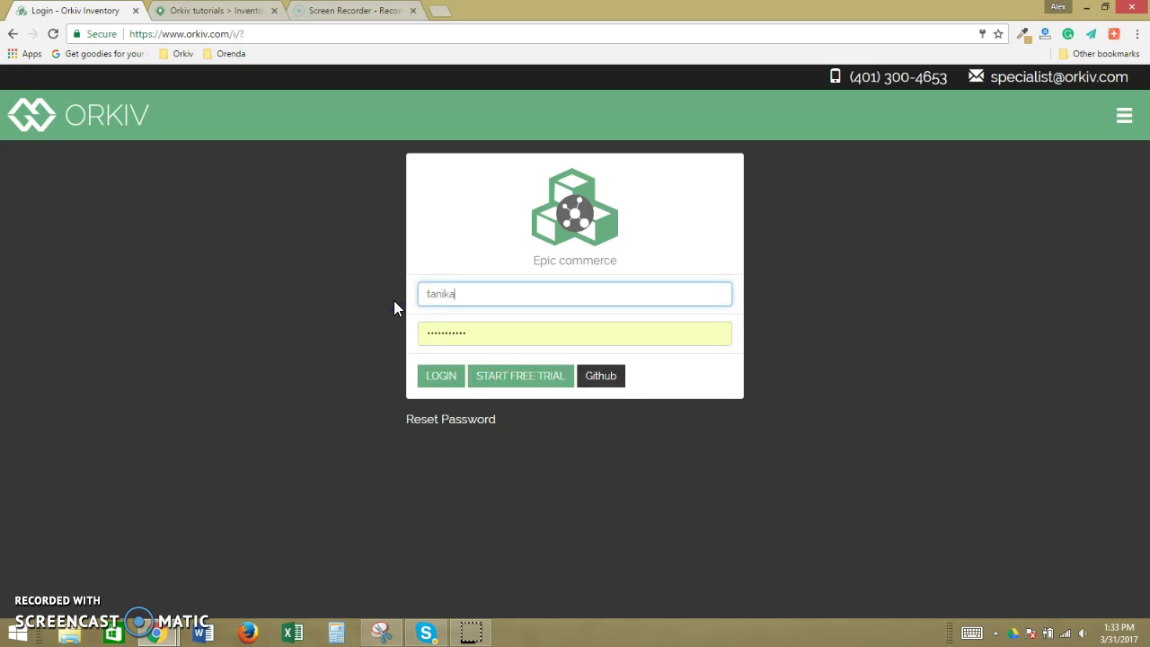
pyautogui.press('Tab')
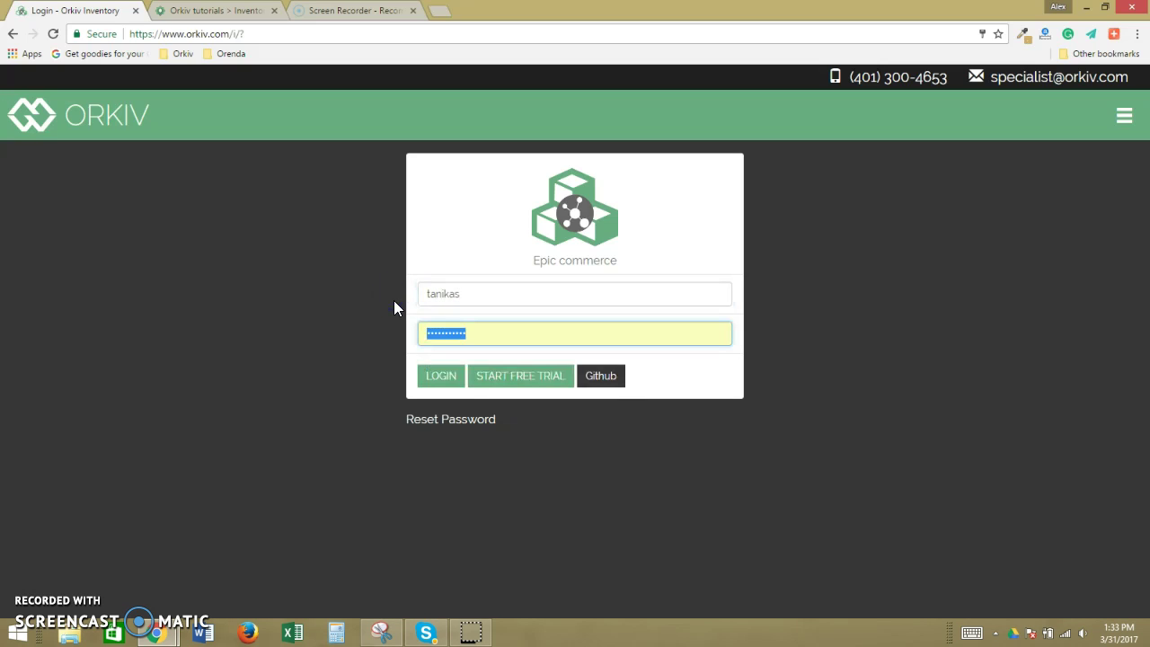
pyautogui.write('*********')
pyautogui.press('Return')
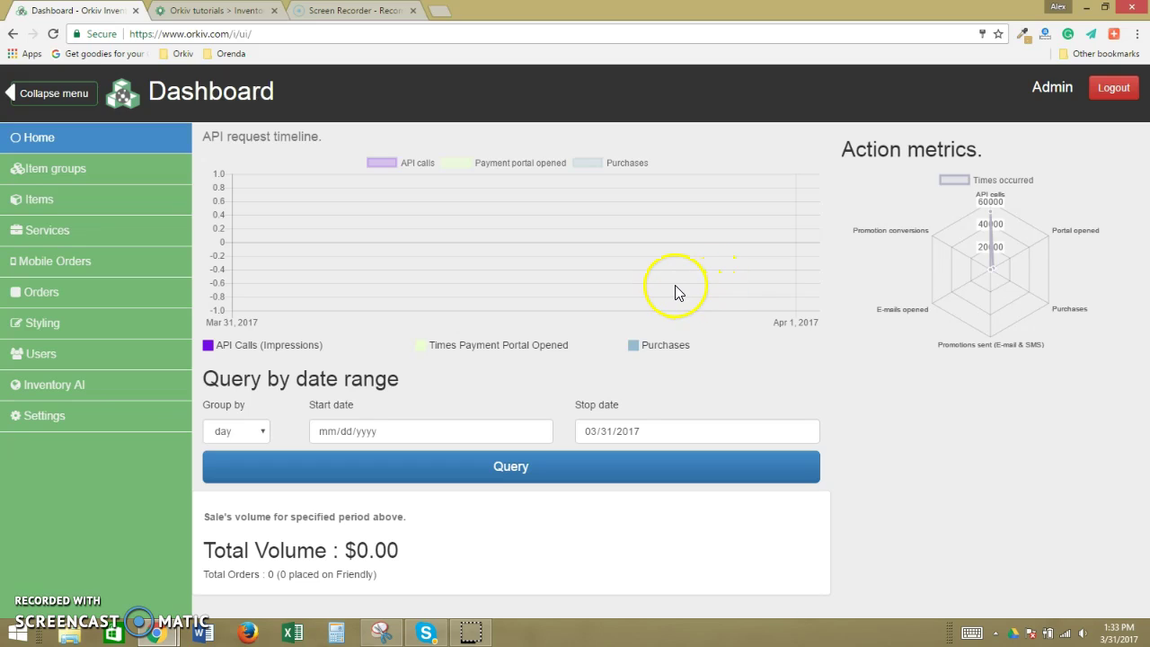
# Step: Open the account settings and expand the branding and headquarters location and the inventory import and order export sections
pyautogui.click(54, 418)
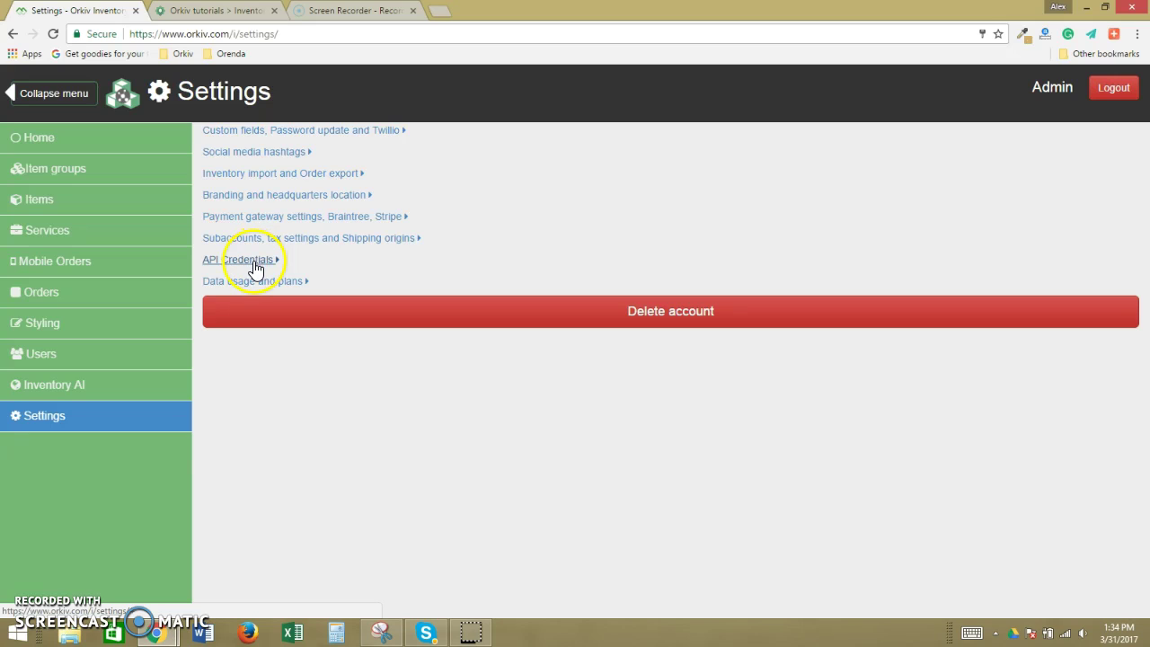
pyautogui.click(281, 195)
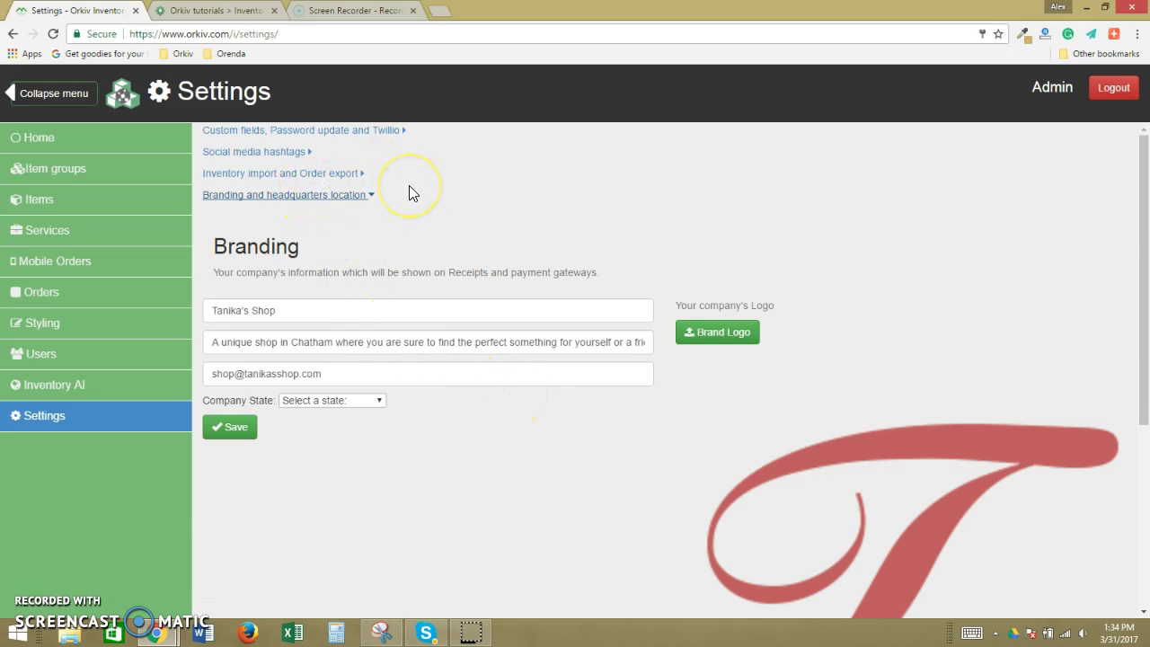
pyautogui.click(333, 178)
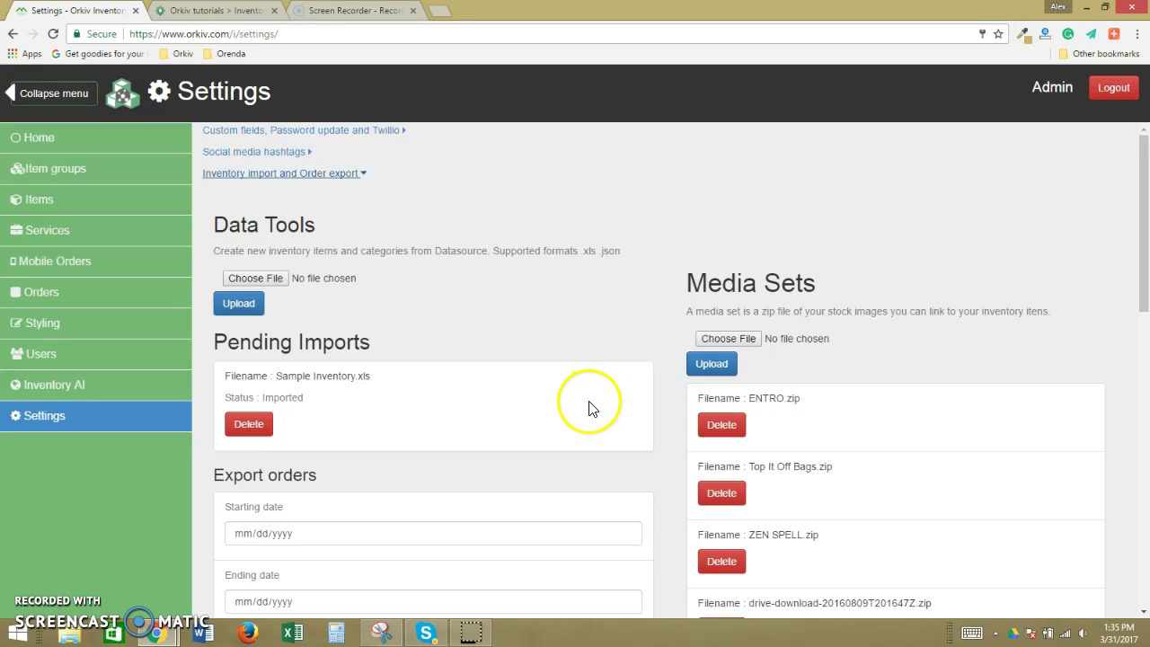
# Step: Expand the subaccounts, tax and shipping section, review the state tax rate settings, and close them
pyautogui.scroll(-7, 588, 404)
pyautogui.scroll(-3, 585, 402)
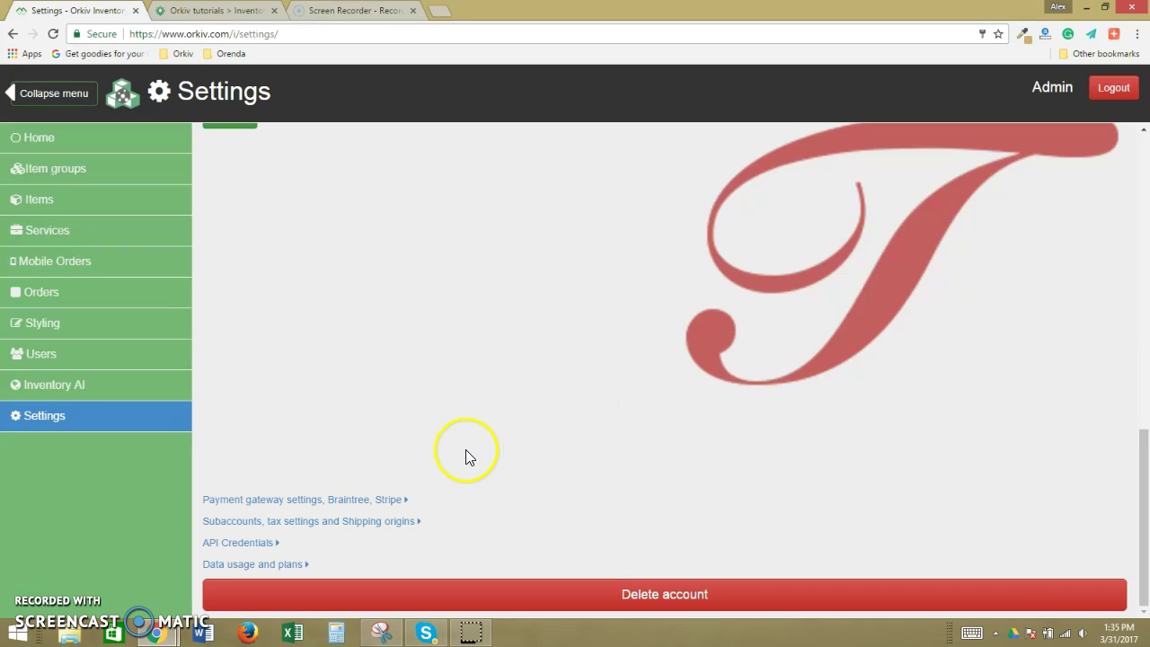
pyautogui.click(381, 523)
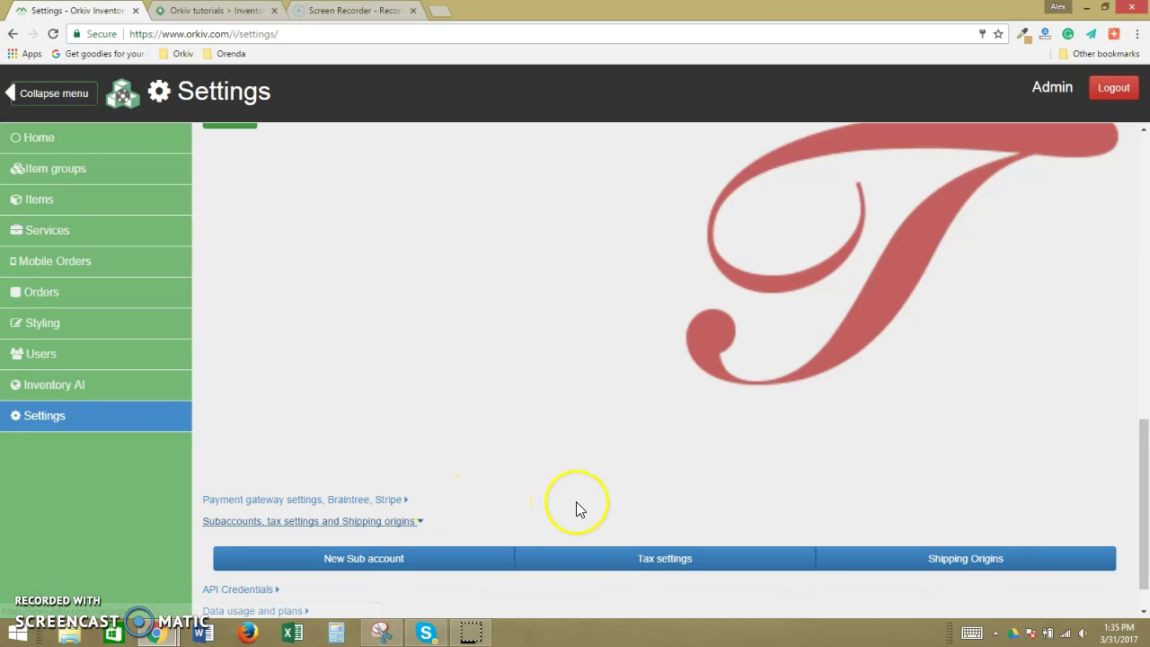
pyautogui.scroll(-1, 603, 521)
pyautogui.click(605, 522)
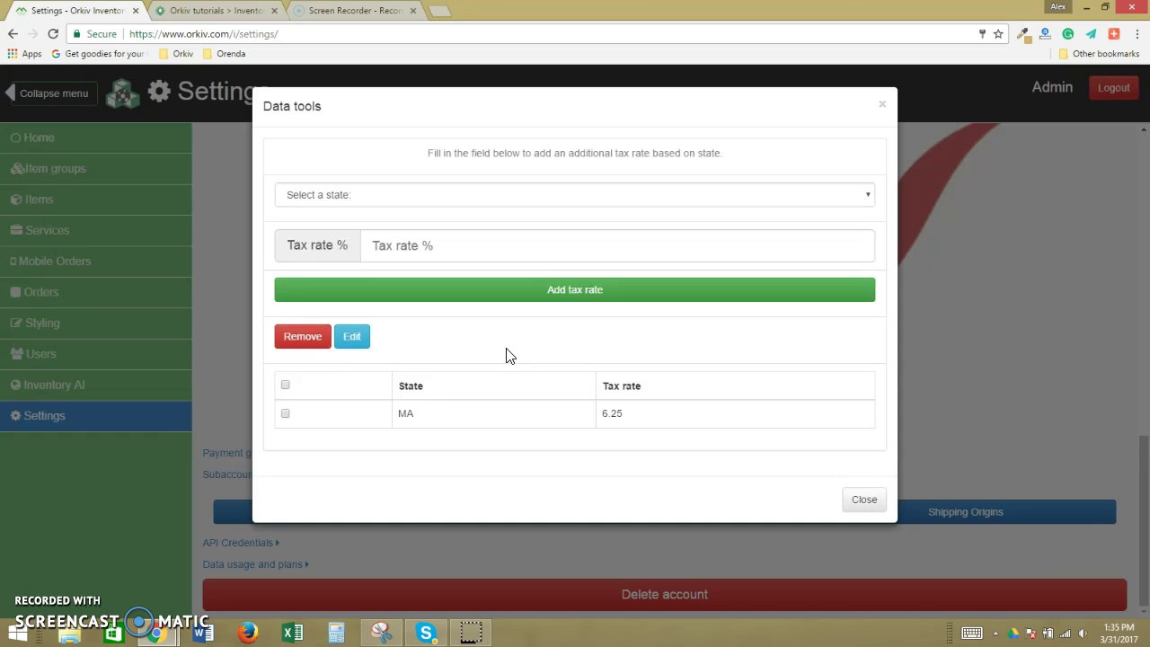
pyautogui.click(506, 334)
pyautogui.click(953, 352)
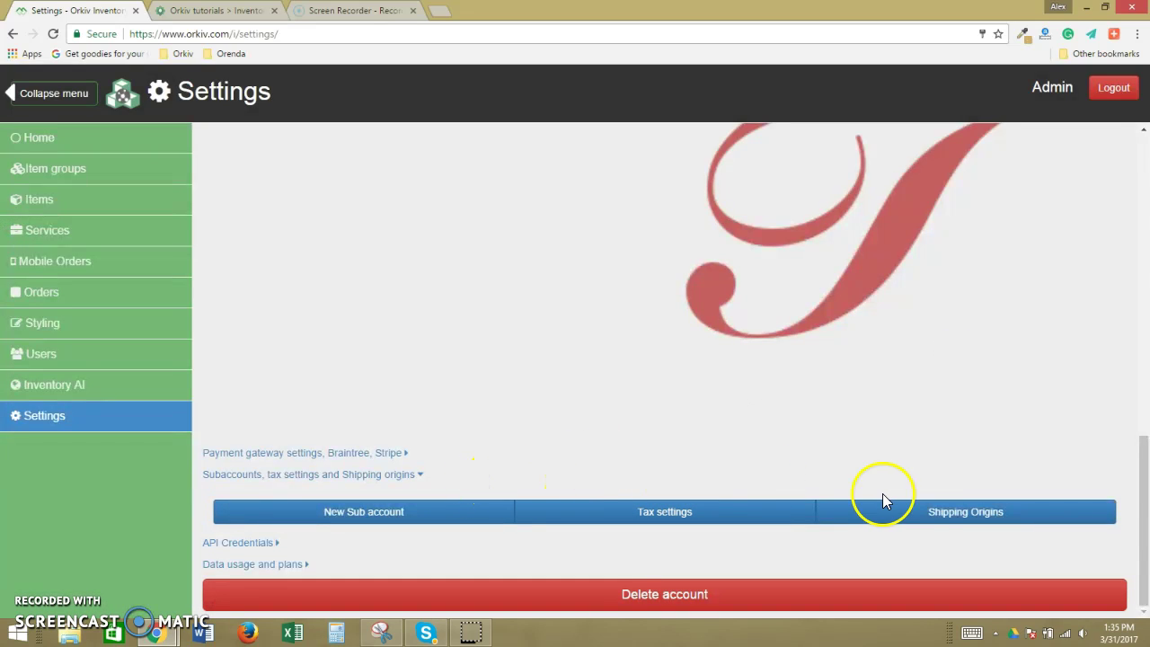
# Step: Open the Newbury Street shipping origin, review its location type options, and close the shipping origins without changes
pyautogui.click(922, 516)
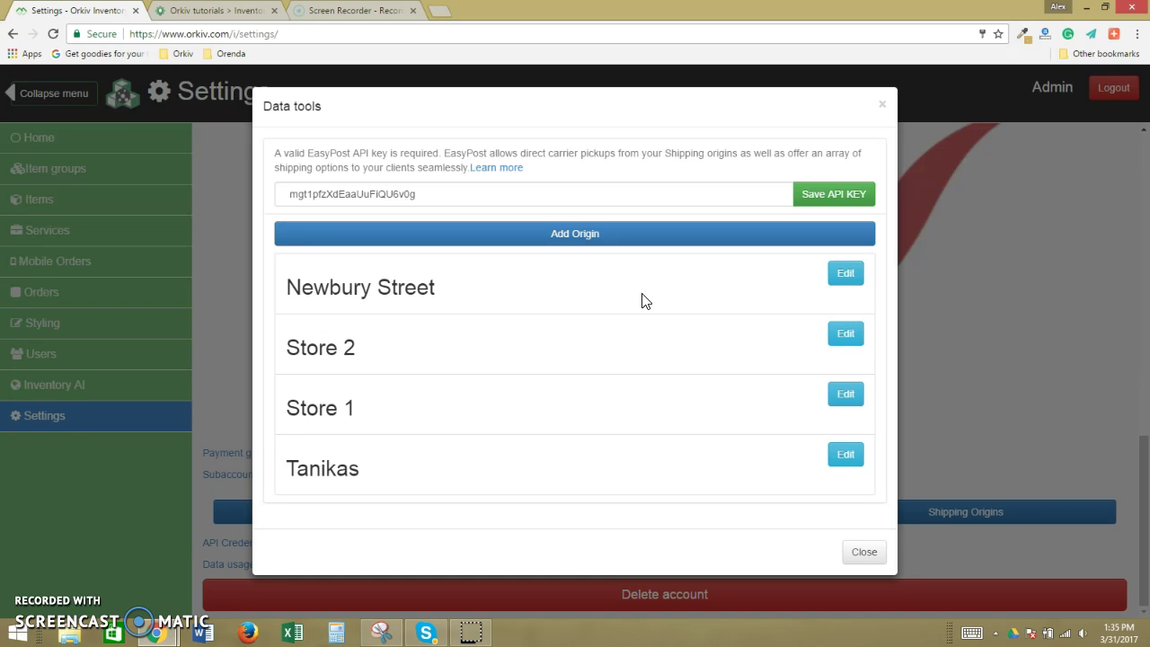
pyautogui.click(589, 243)
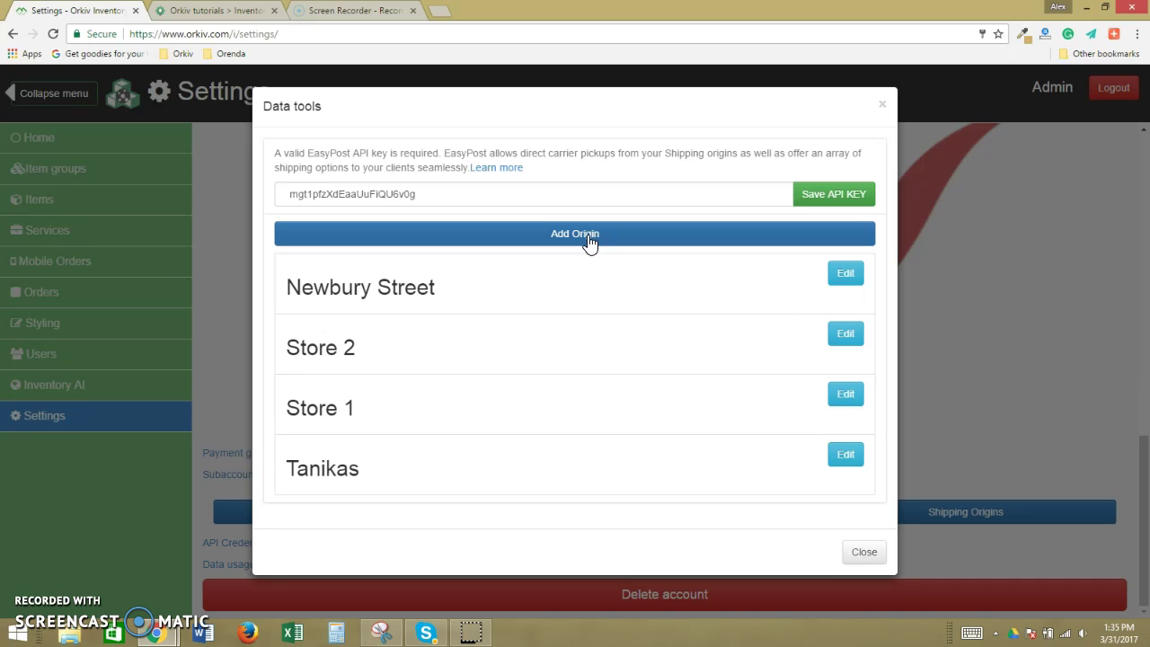
pyautogui.click(845, 273)
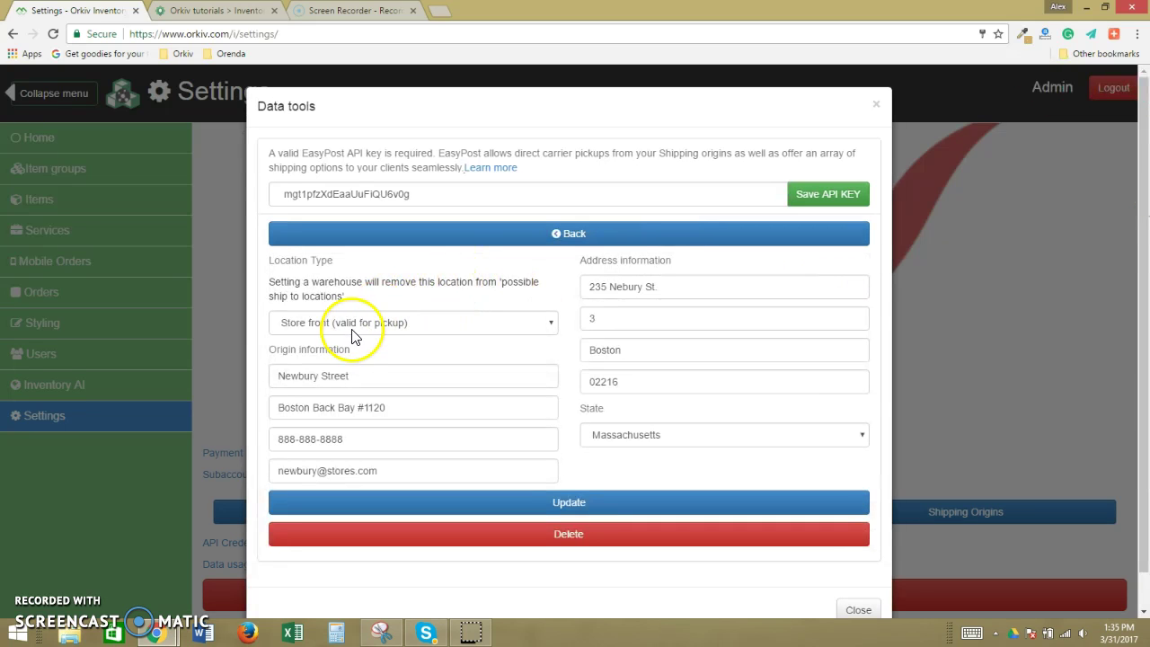
pyautogui.click(352, 330)
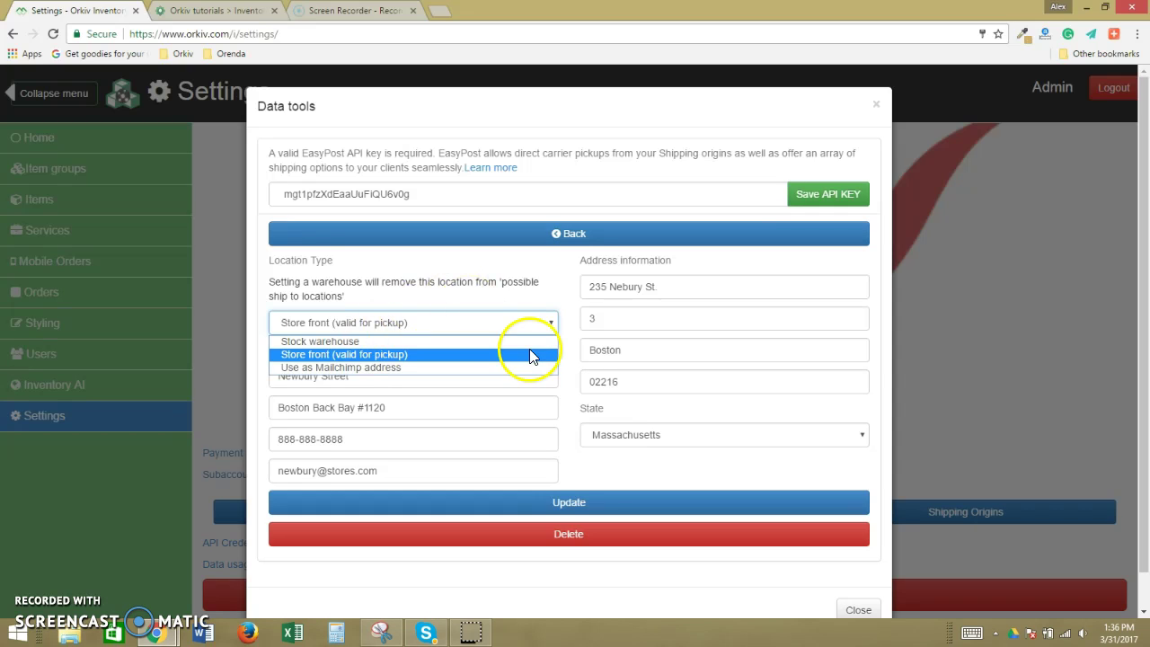
pyautogui.click(525, 278)
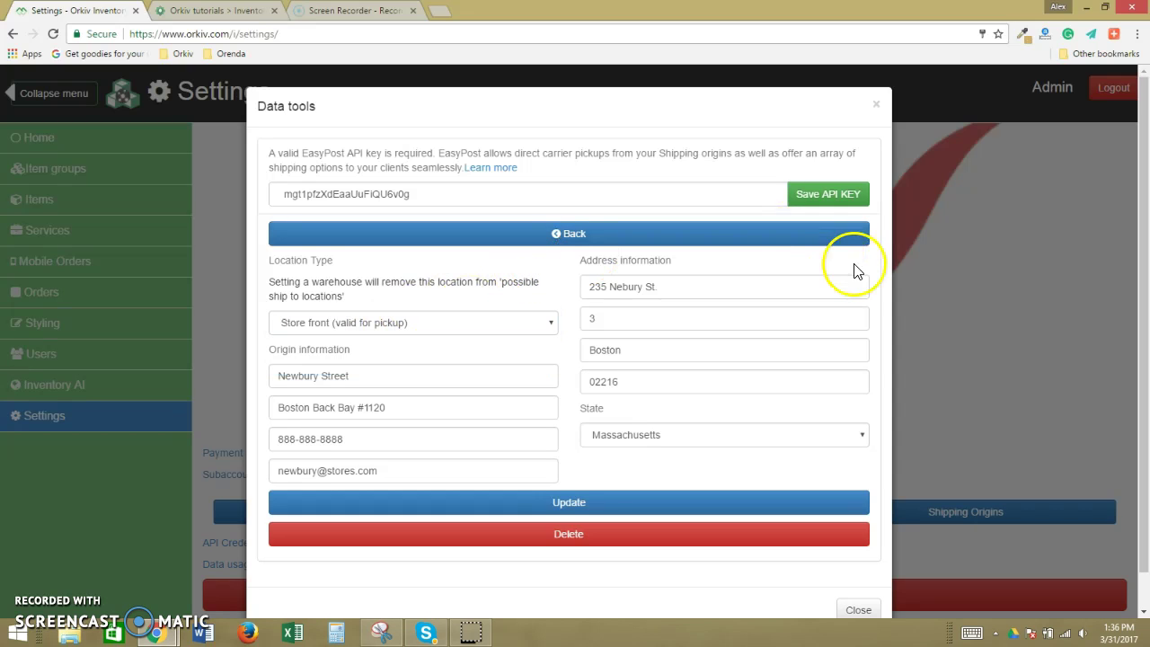
pyautogui.click(921, 288)
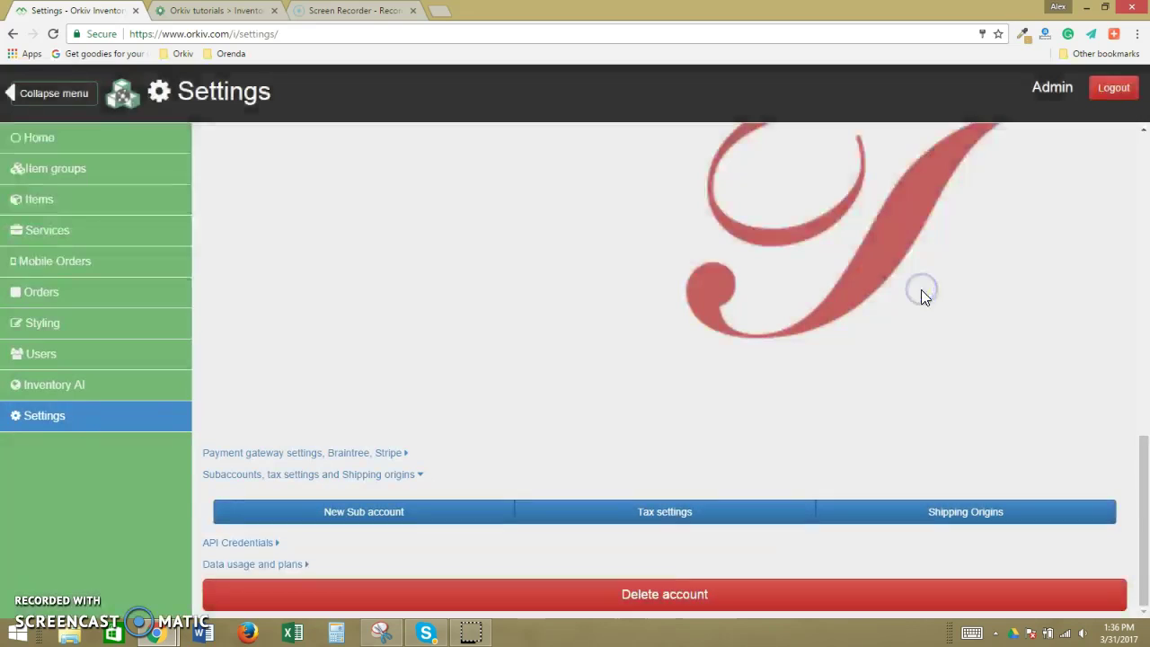
# Step: Expand the payment gateway settings and review the default gateway choices and the Braintree and Stripe credential fields
pyautogui.scroll(10, 752, 403)
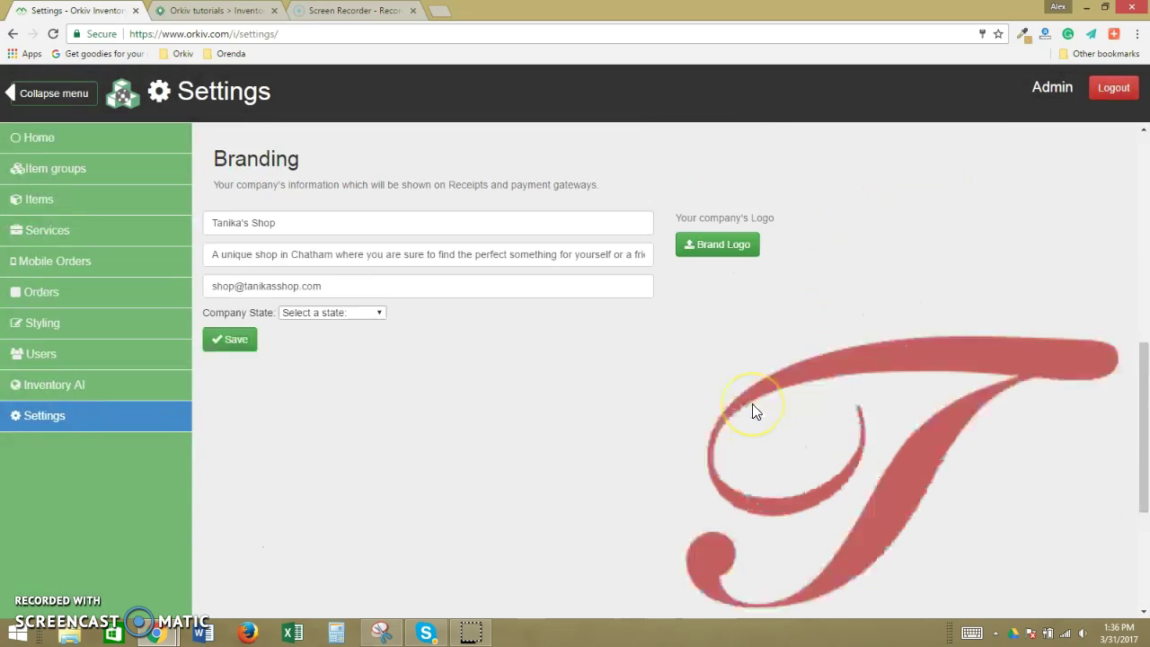
pyautogui.scroll(4, 752, 404)
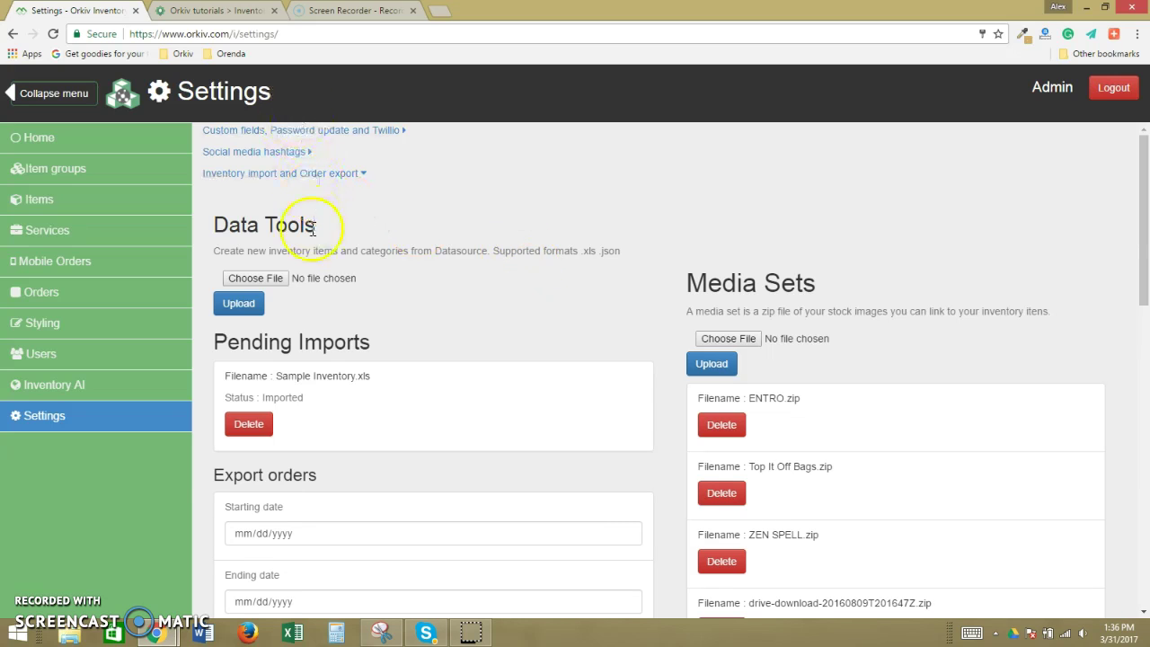
pyautogui.scroll(-8, 365, 372)
pyautogui.scroll(-3, 363, 372)
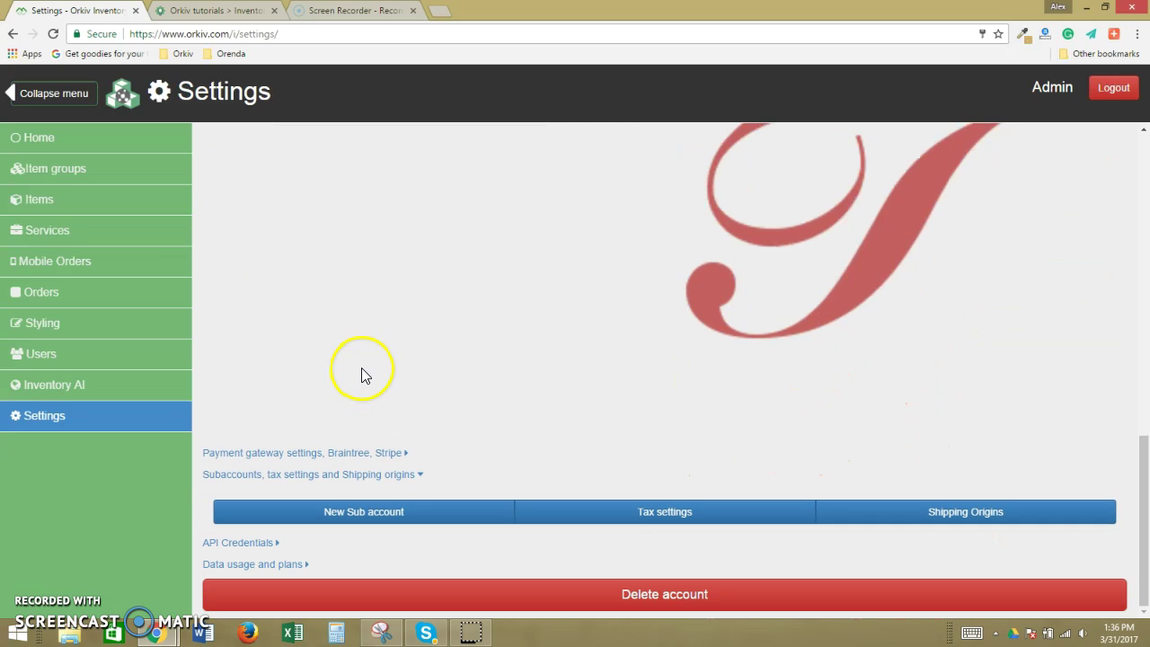
pyautogui.click(328, 477)
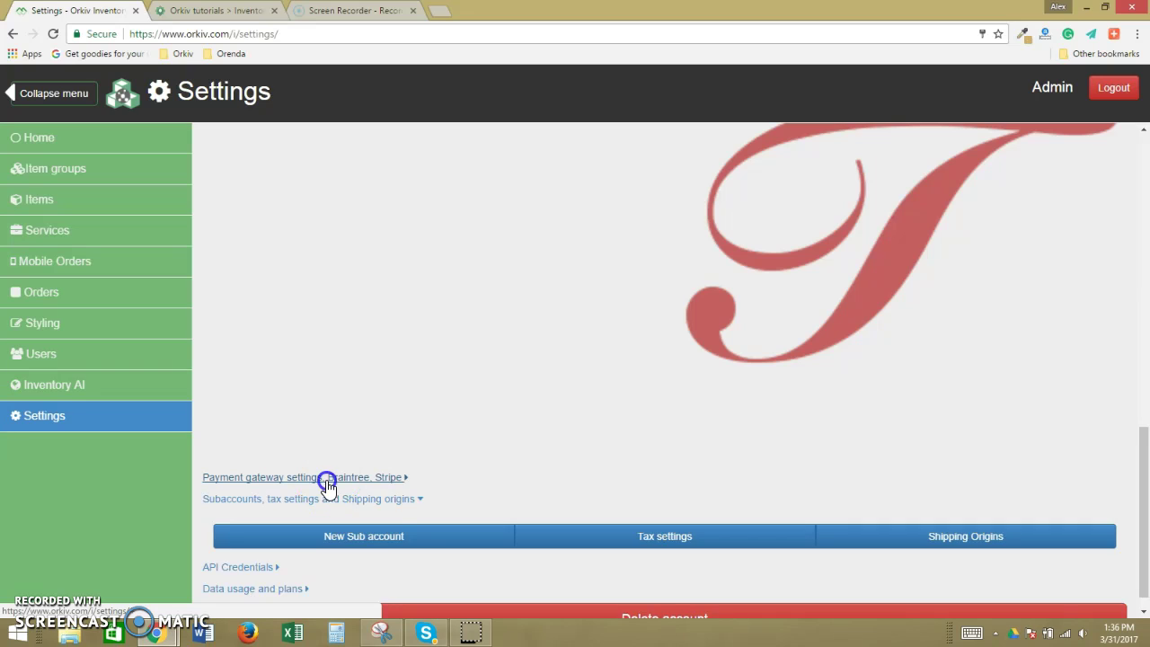
pyautogui.scroll(-2, 440, 476)
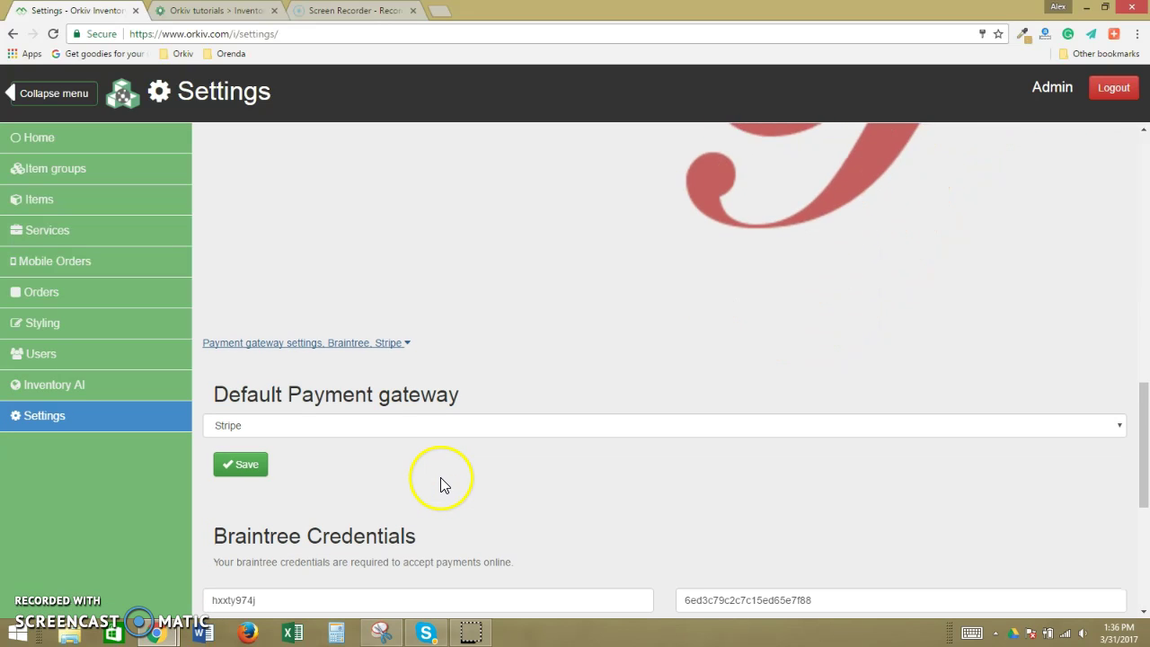
pyautogui.click(439, 389)
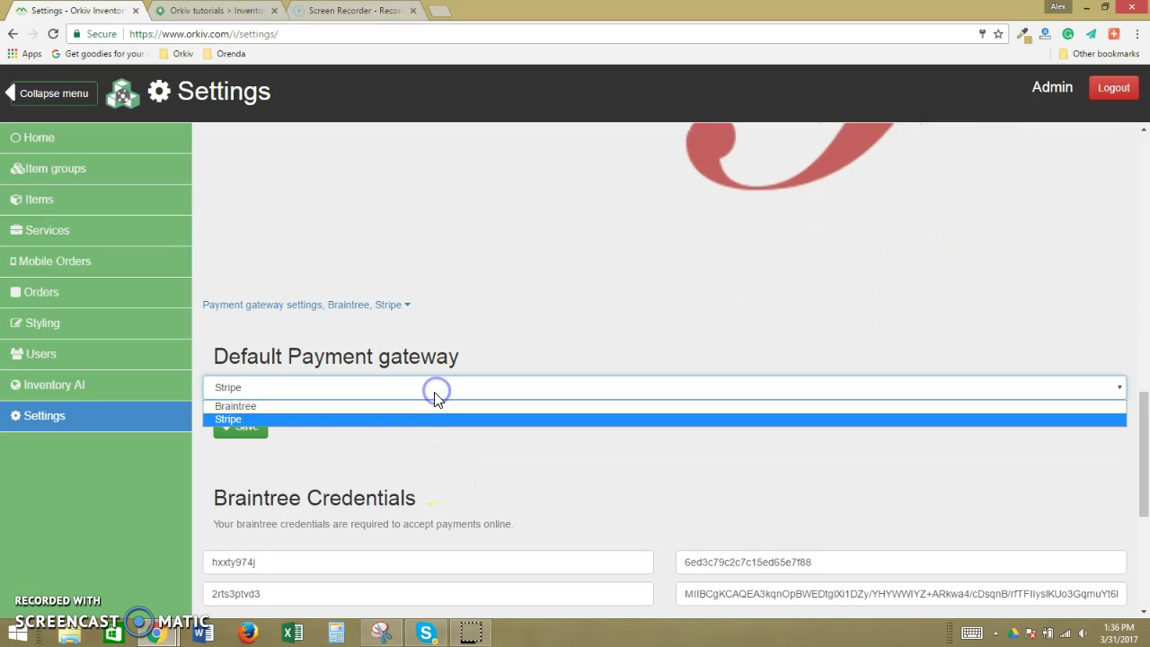
pyautogui.click(431, 440)
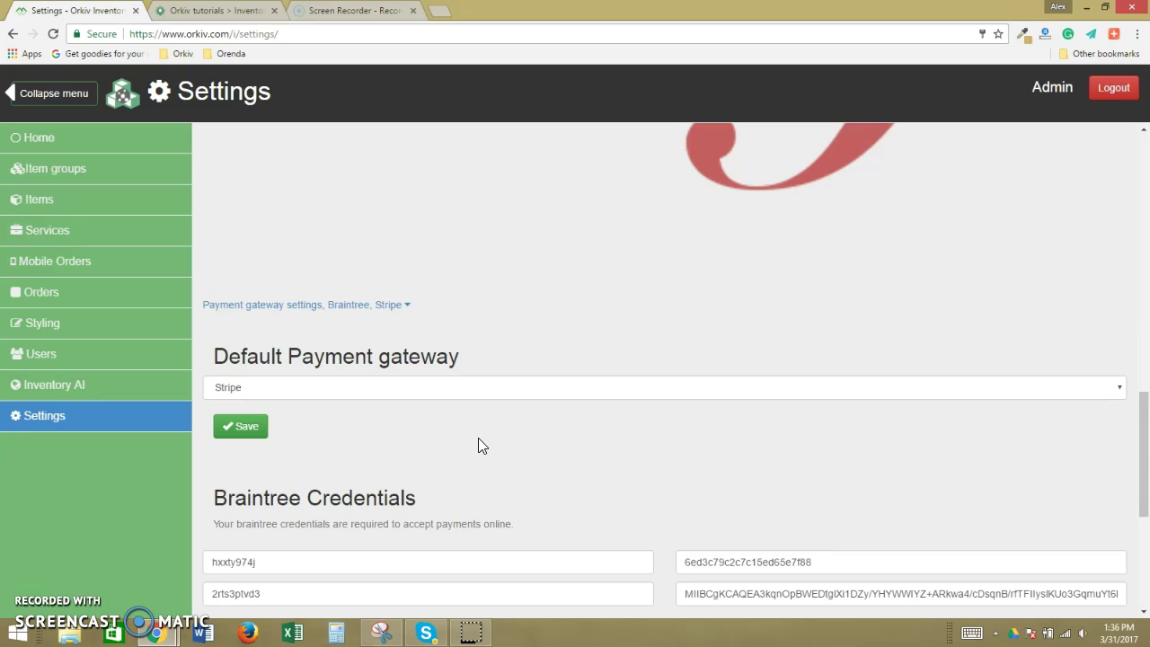
pyautogui.scroll(-2, 492, 445)
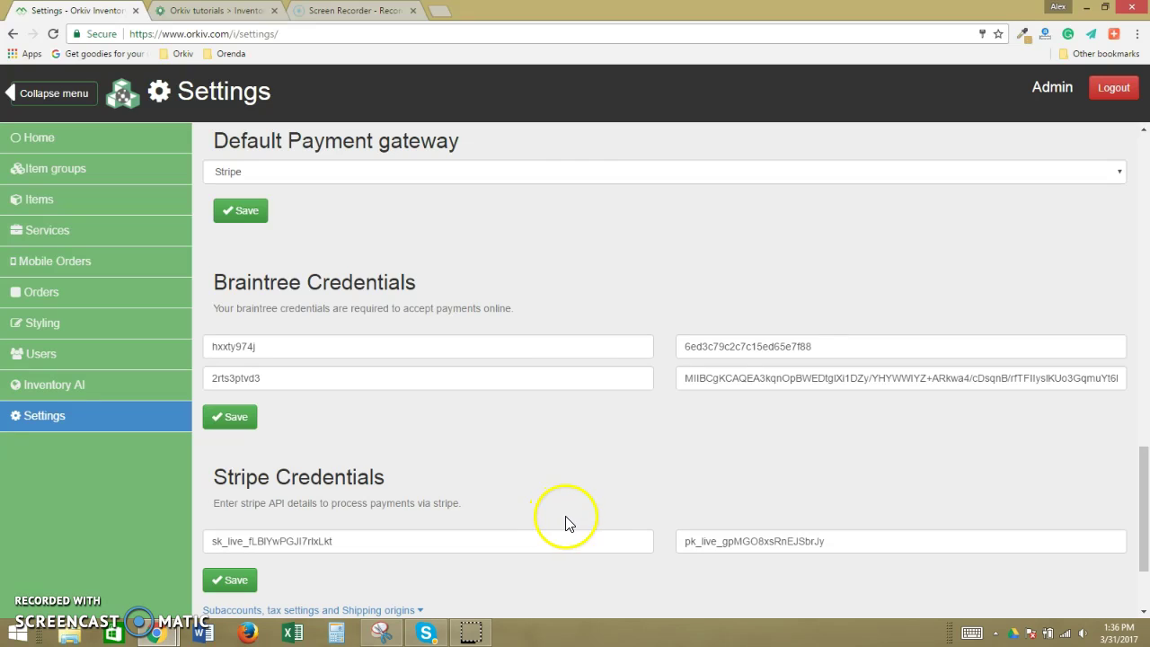
pyautogui.scroll(-2, 591, 509)
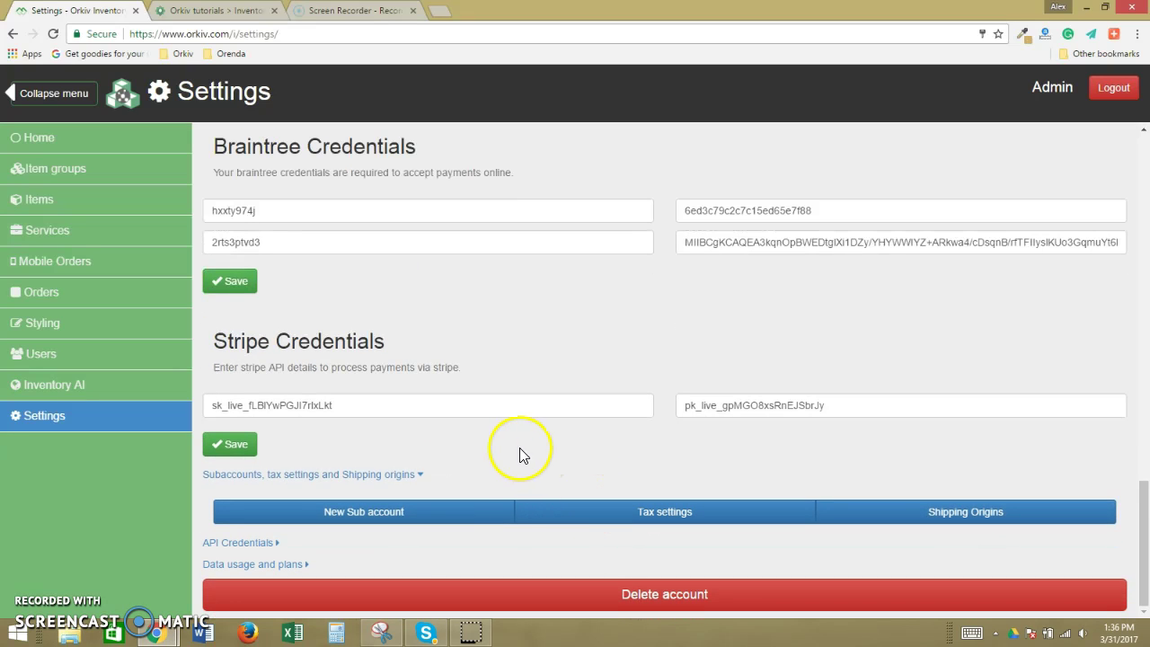
# Step: Expand the API credentials and the data usage and plans sections to review the access keys and storage plan
pyautogui.click(260, 542)
pyautogui.scroll(-4, 406, 488)
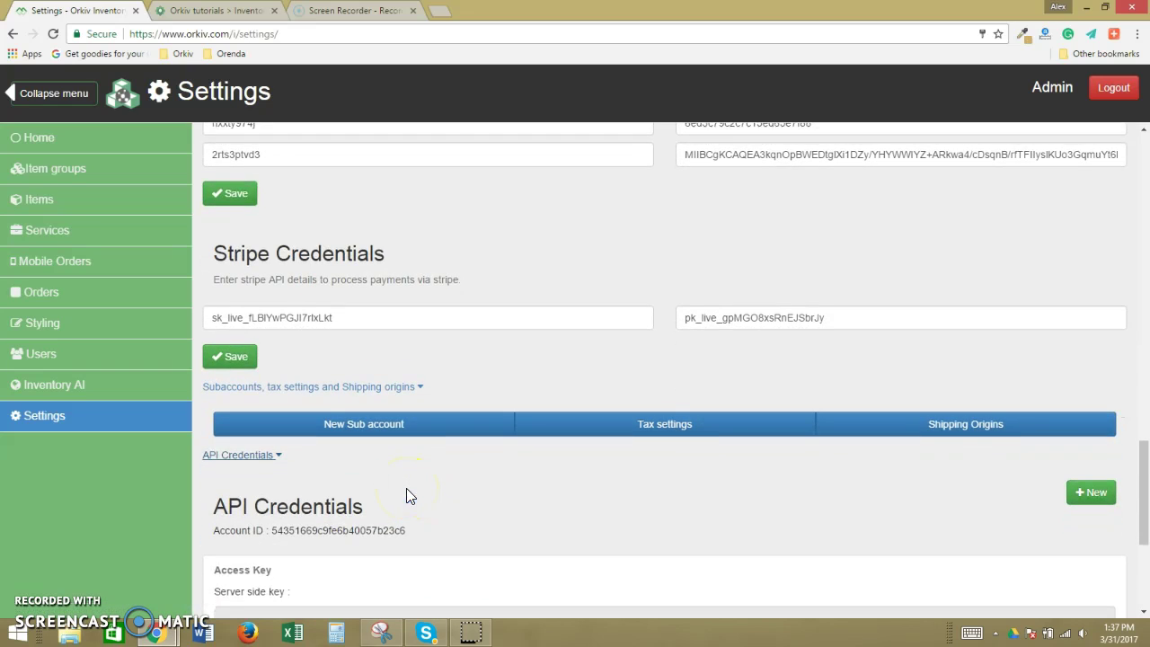
pyautogui.scroll(-1, 406, 488)
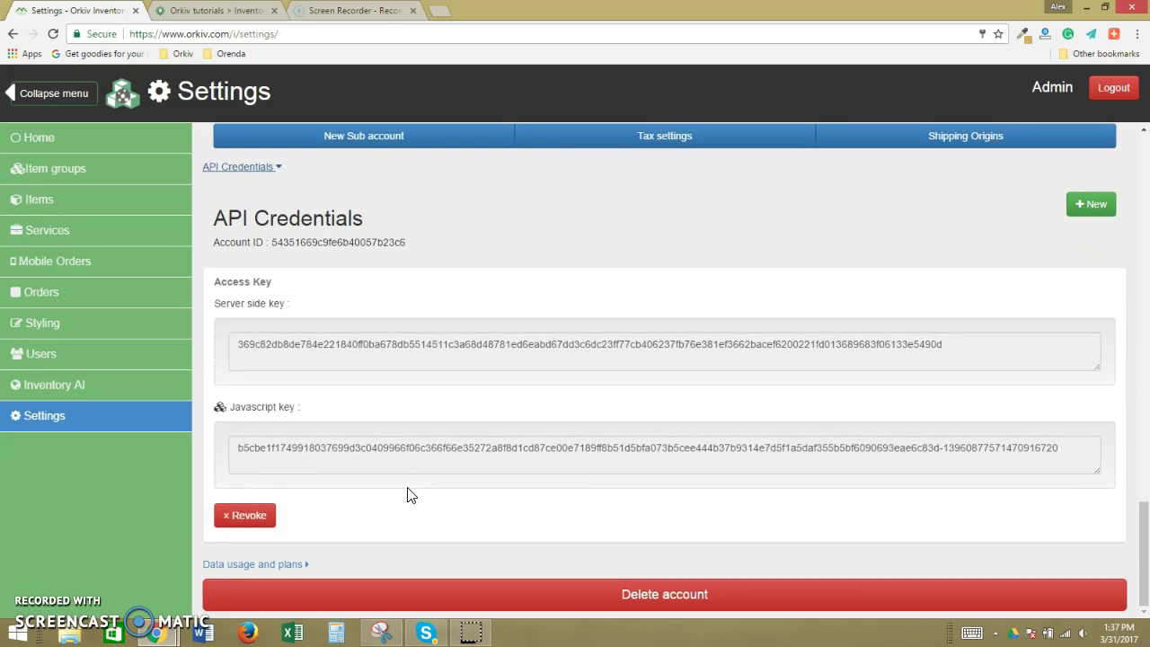
pyautogui.click(280, 566)
pyautogui.scroll(-3, 431, 516)
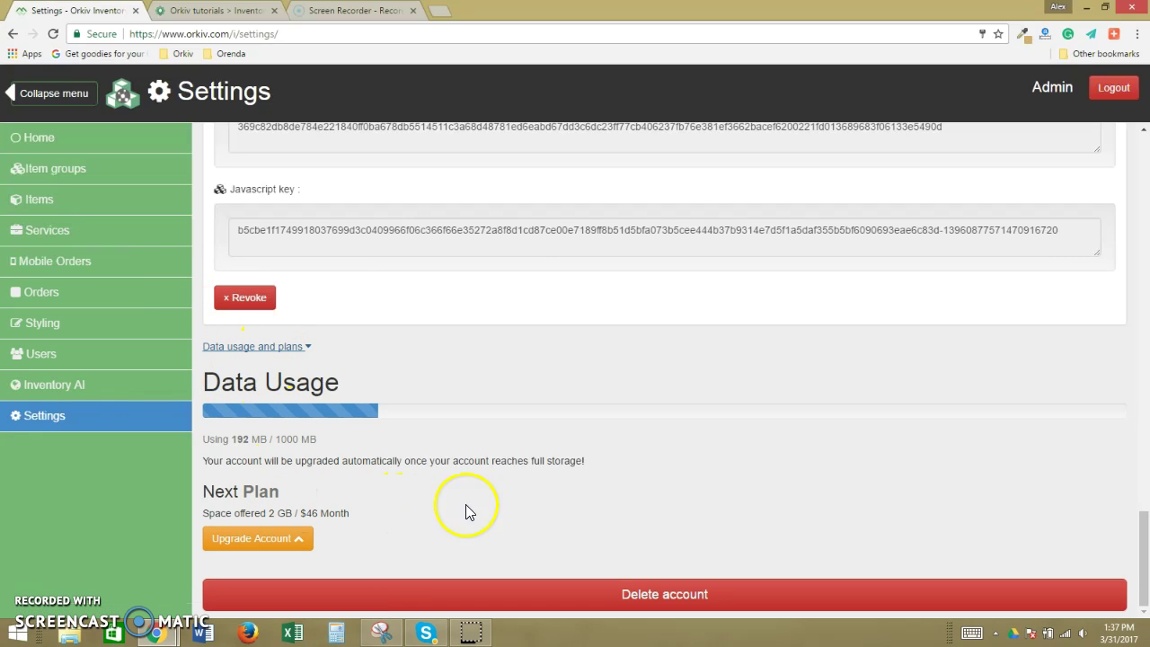
# Step: Open the item groups page and look through the root categories and their subcategories
pyautogui.scroll(15, 503, 411)
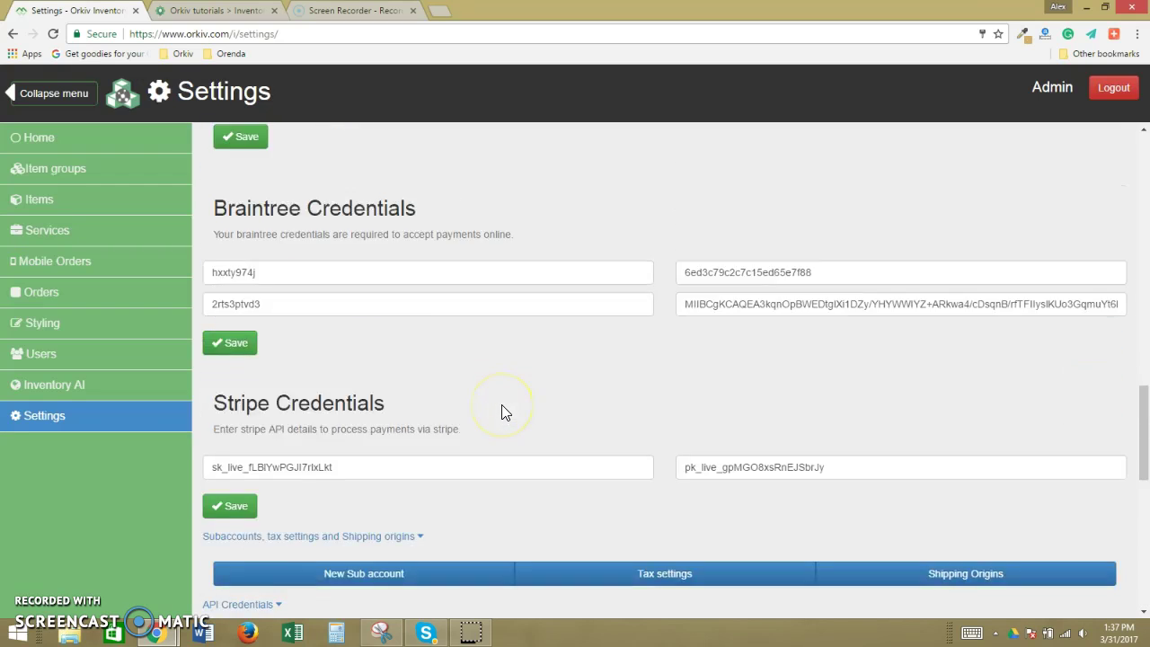
pyautogui.scroll(10, 501, 410)
pyautogui.click(559, 250)
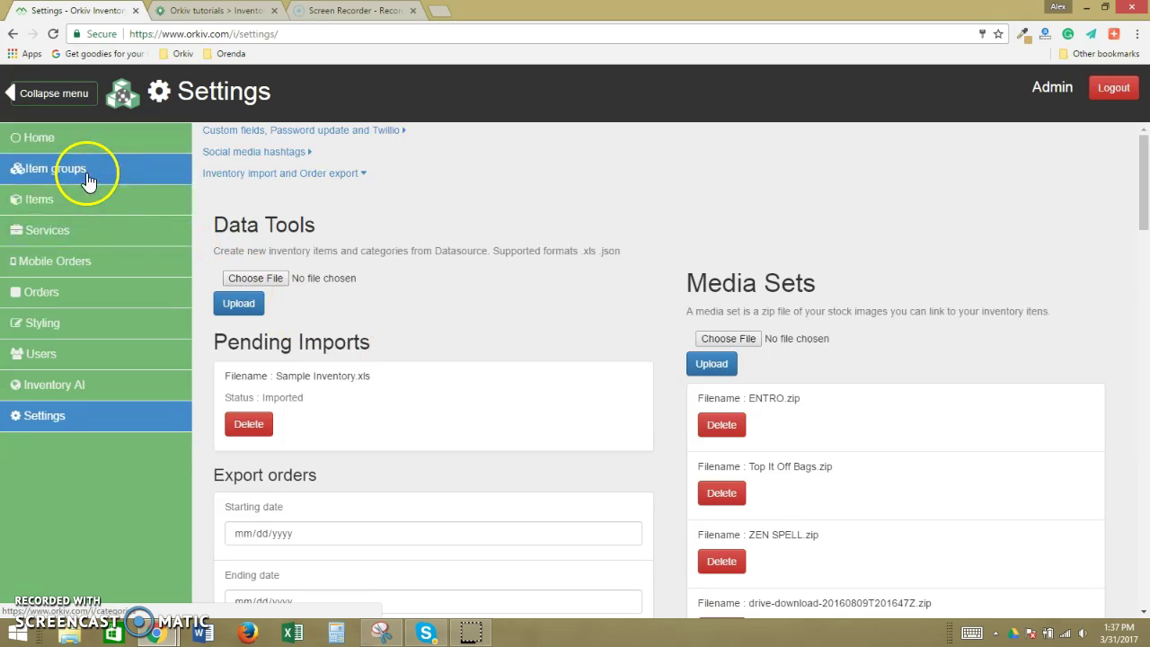
pyautogui.click(55, 164)
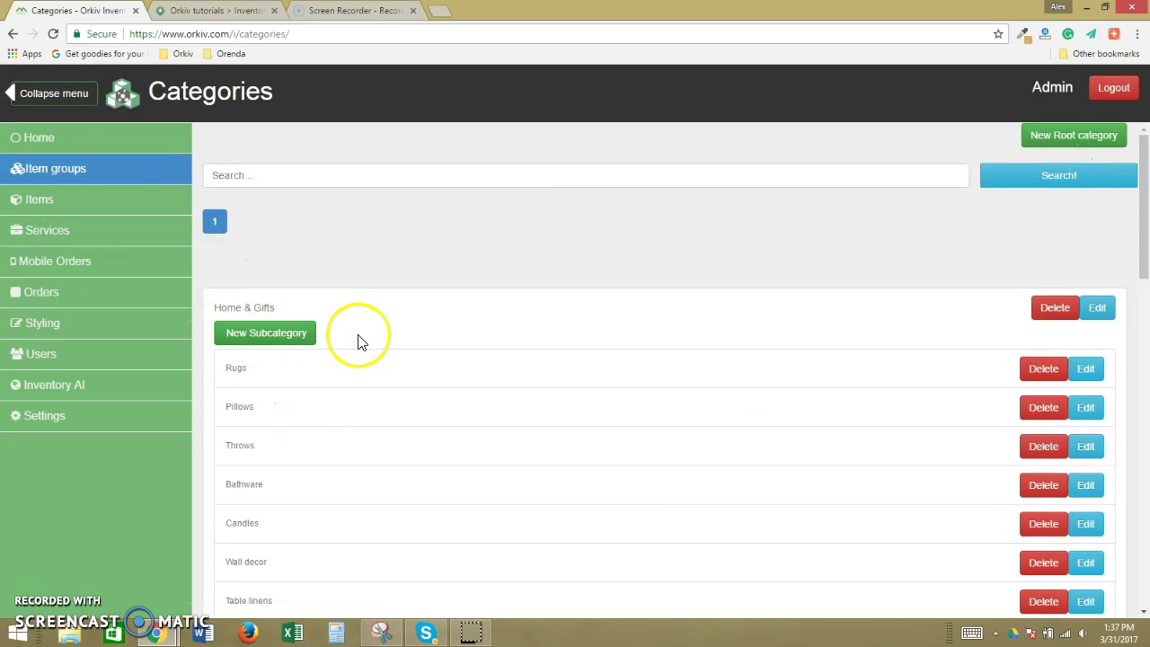
pyautogui.scroll(-4, 485, 440)
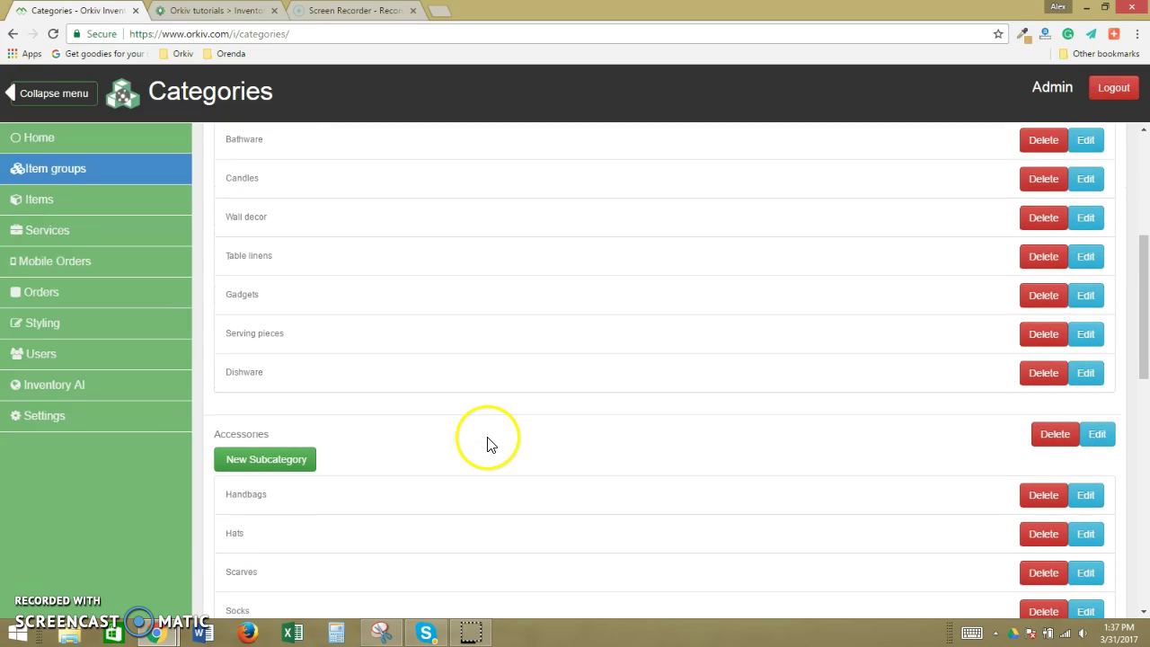
pyautogui.scroll(4, 487, 442)
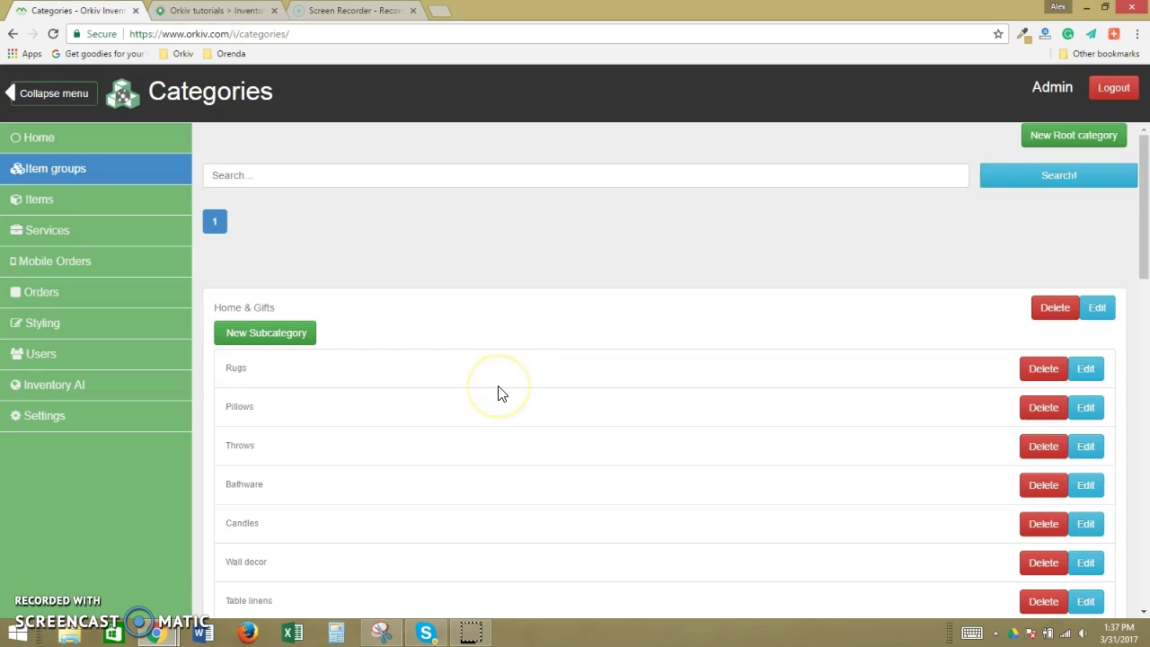
# Step: Open the STRIPE DRESS item from the items list and review its properties, price, quantity, color options and media
pyautogui.click(31, 200)
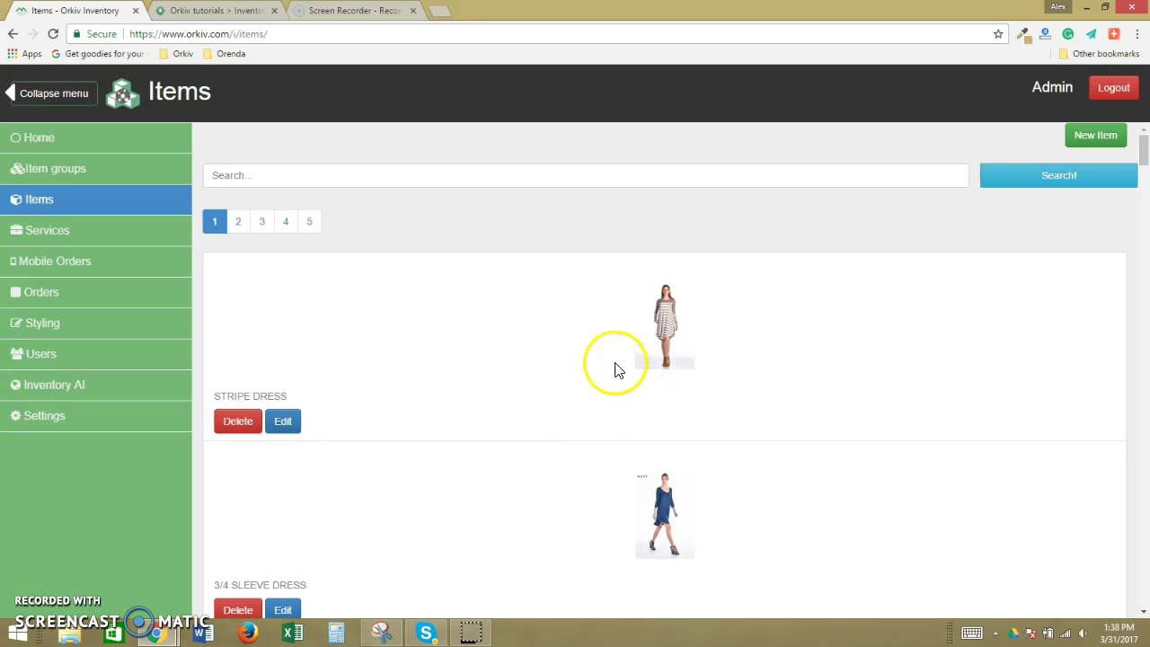
pyautogui.click(279, 422)
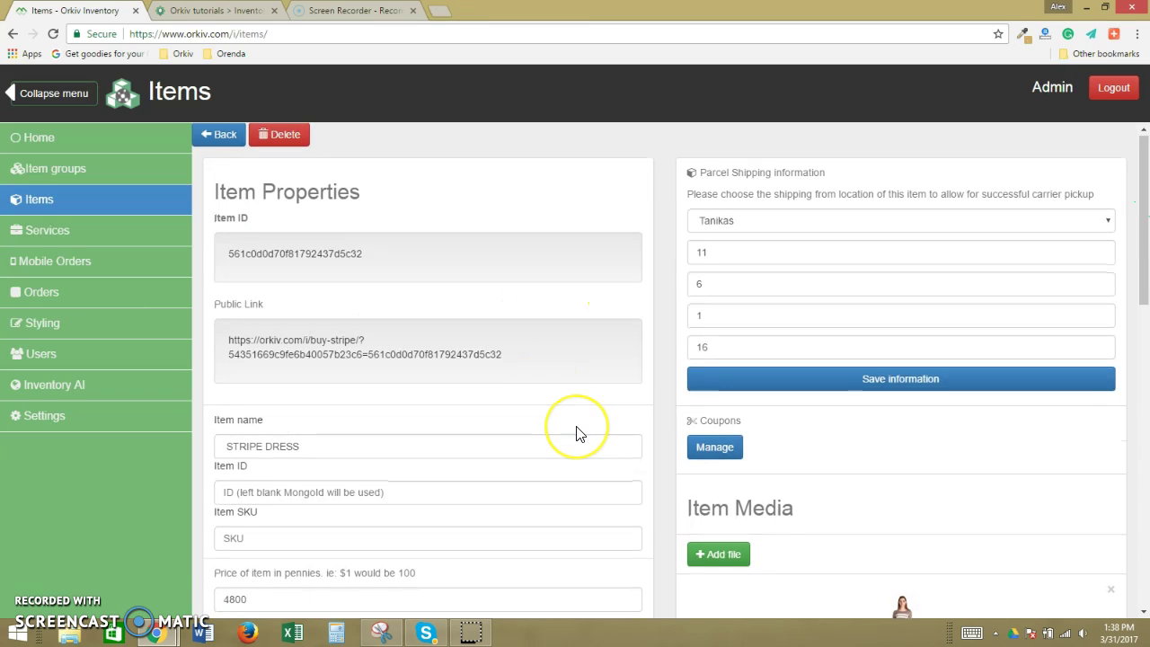
pyautogui.scroll(-1, 576, 432)
pyautogui.scroll(-1, 576, 433)
pyautogui.scroll(-1, 436, 509)
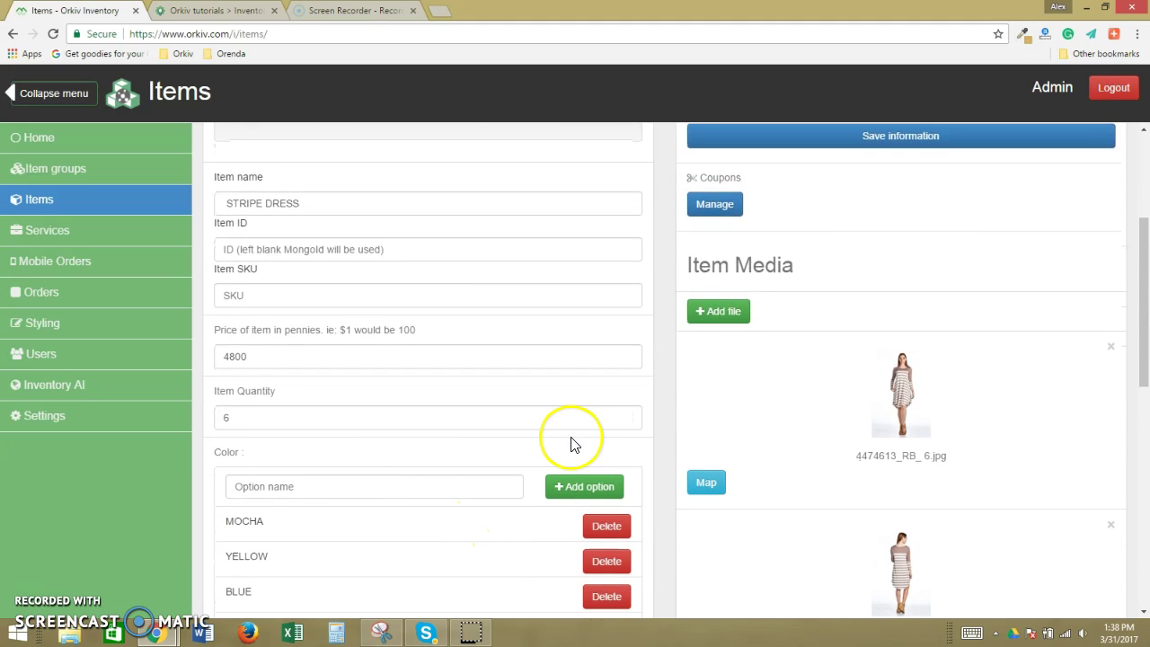
pyautogui.scroll(-1, 571, 443)
pyautogui.scroll(1, 570, 431)
pyautogui.scroll(-1, 570, 433)
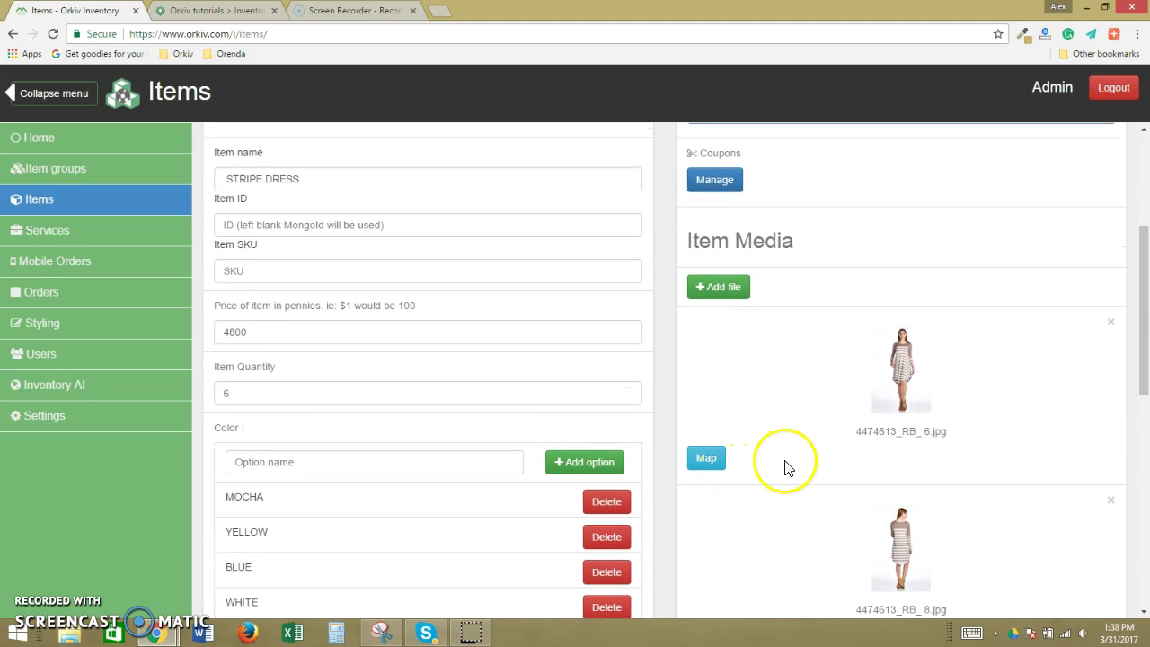
pyautogui.scroll(-1, 802, 487)
pyautogui.scroll(3, 803, 488)
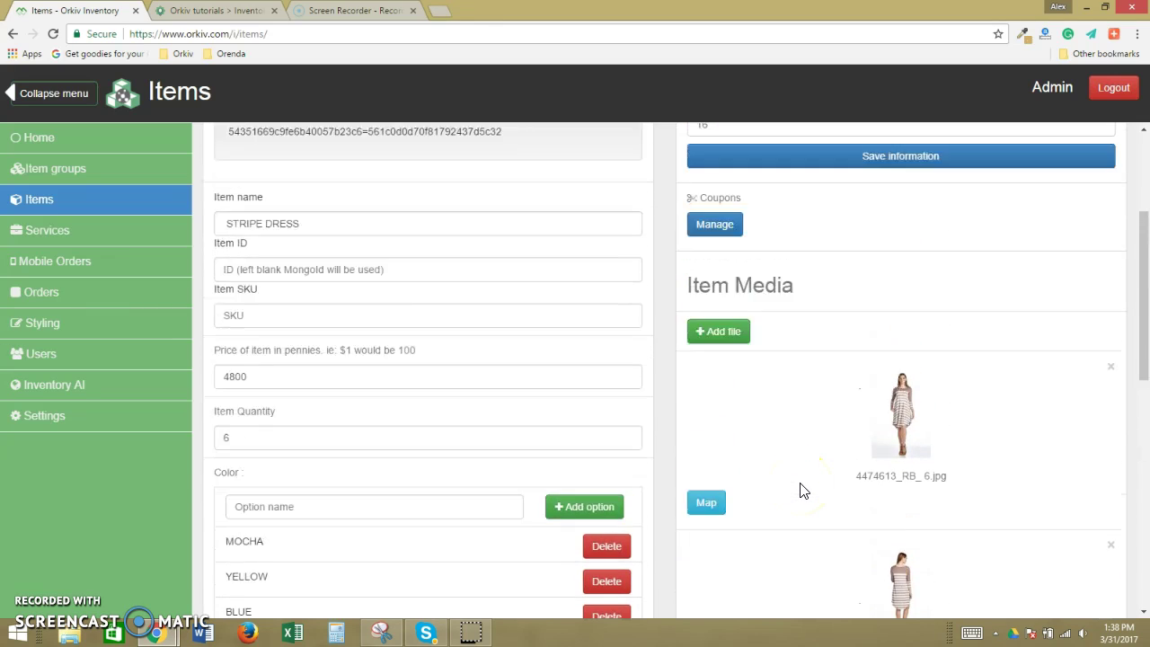
# Step: View the services page, and expand the order placed in August 2016 on the orders page to review its details
pyautogui.click(56, 233)
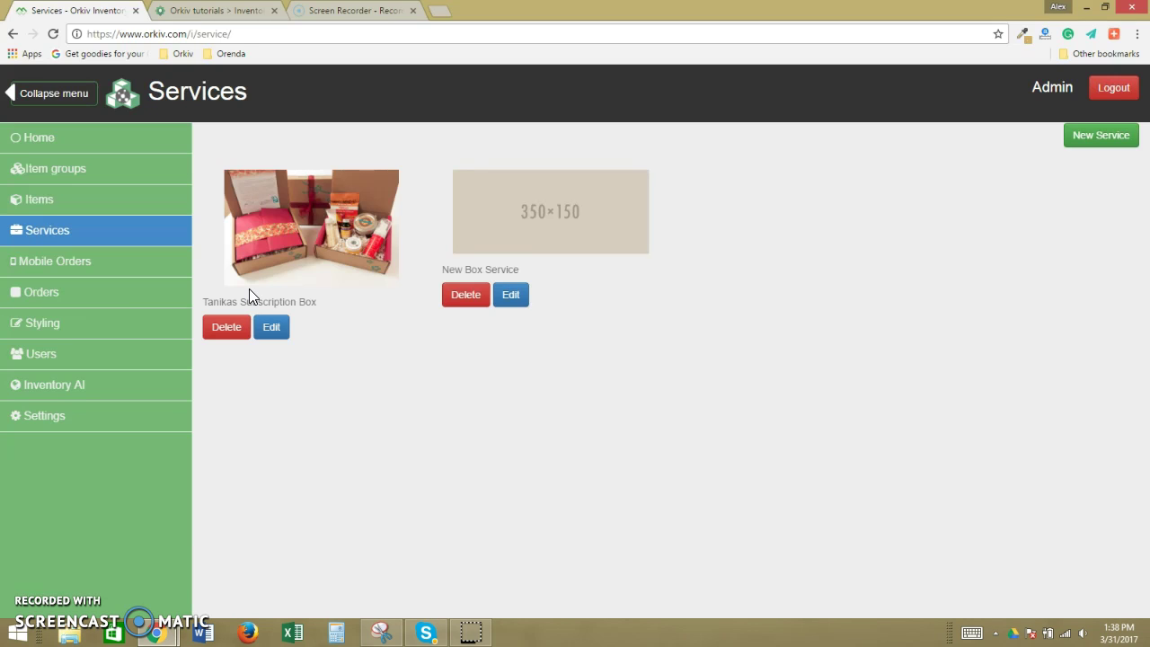
pyautogui.click(45, 297)
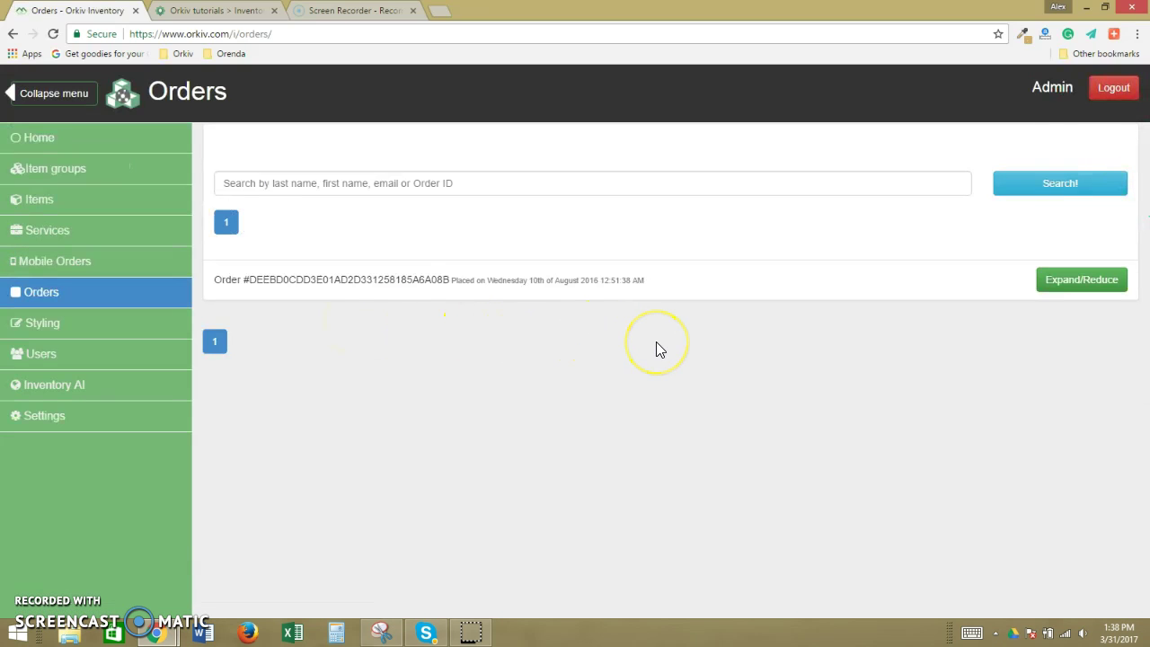
pyautogui.click(1062, 288)
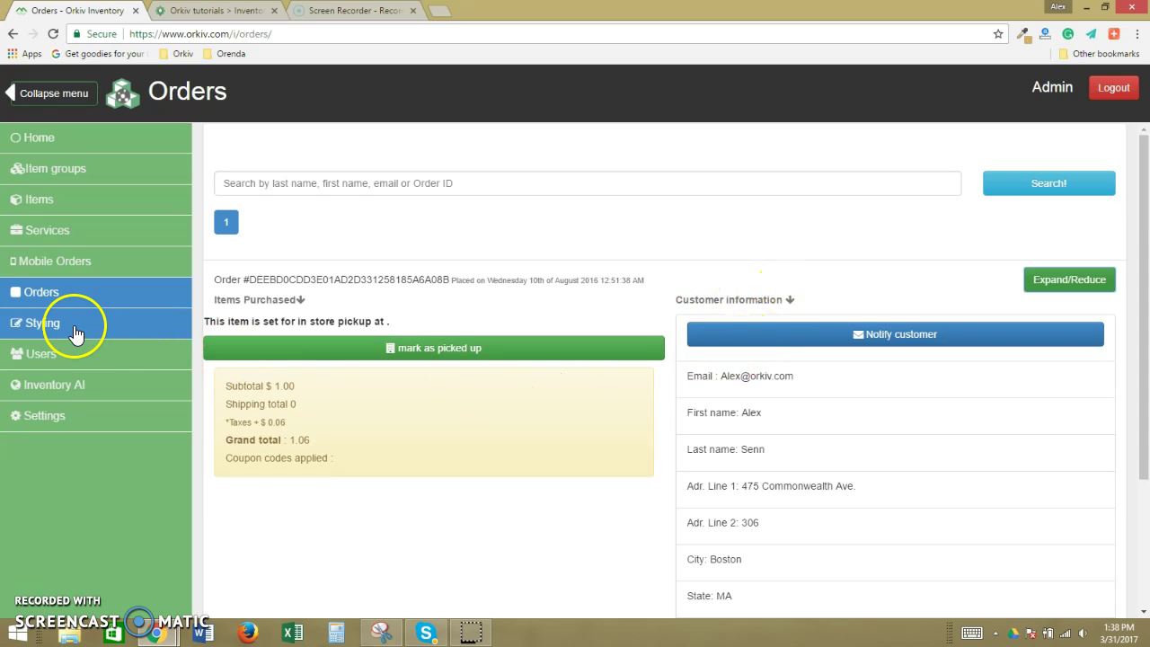
# Step: Open the inventory styling page and review the UI, modal, and email and checkout styles
pyautogui.click(40, 327)
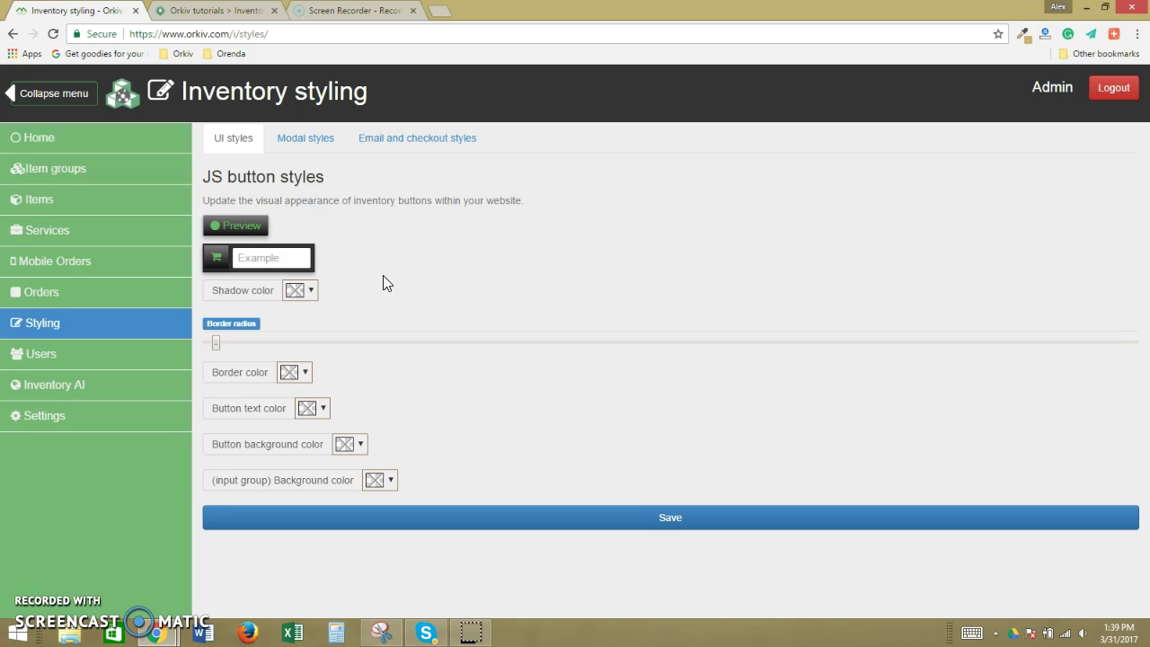
pyautogui.click(316, 151)
pyautogui.click(393, 148)
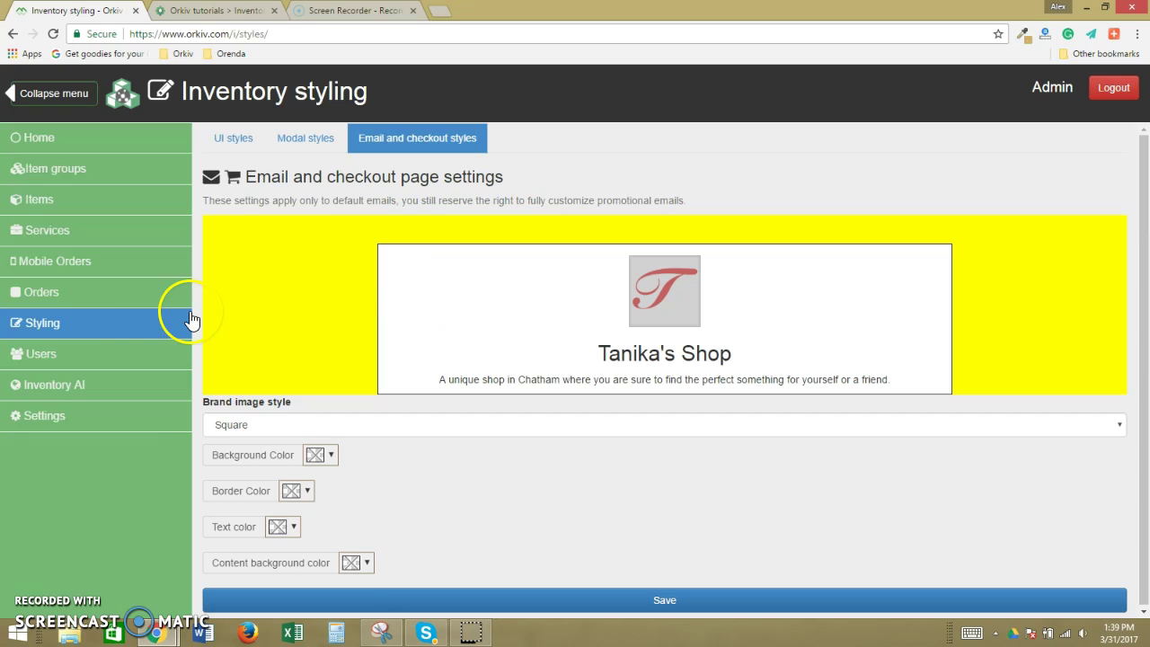
# Step: Open the users page and review the user properties and the sign-up analytics with the user property information
pyautogui.click(63, 352)
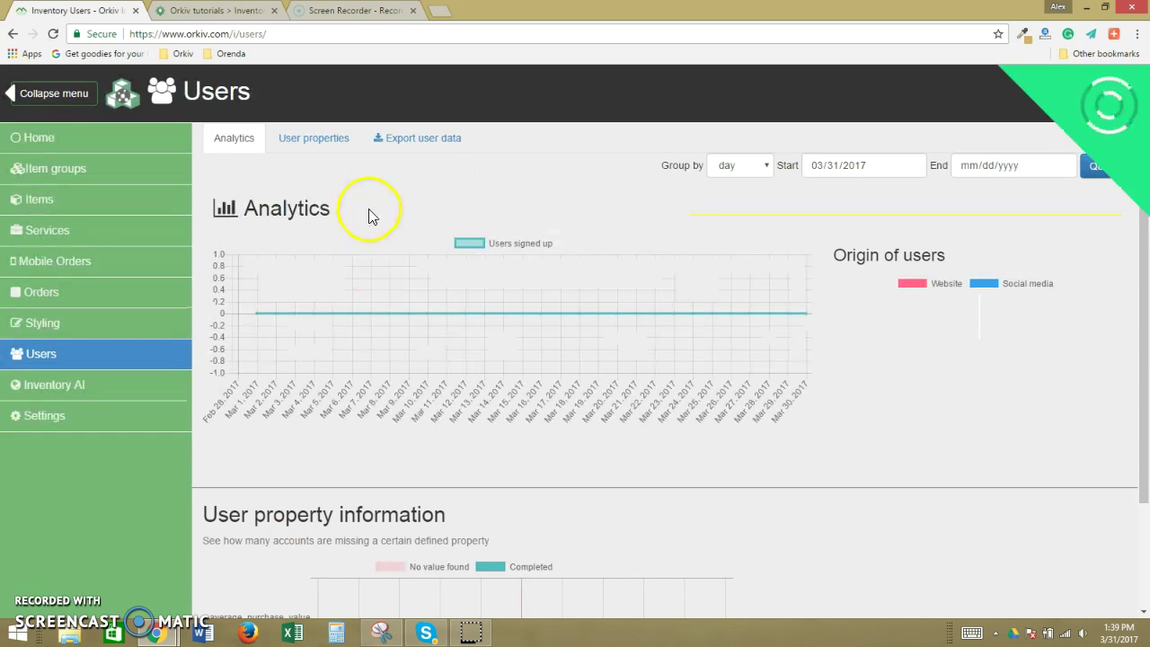
pyautogui.click(329, 146)
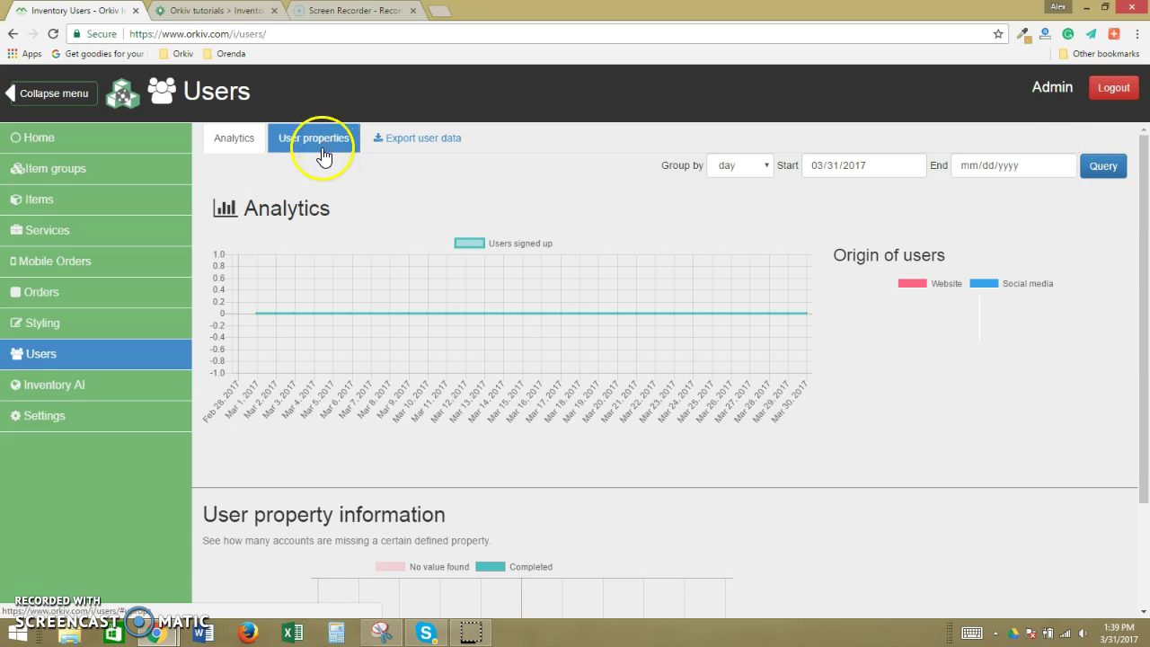
pyautogui.click(319, 125)
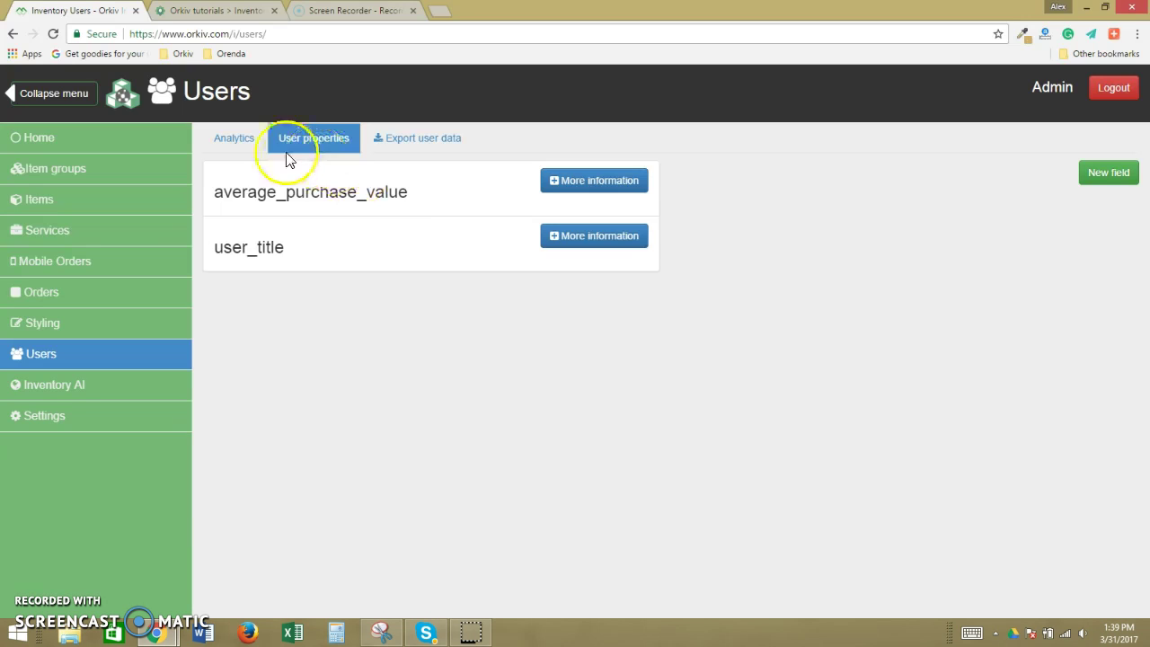
pyautogui.click(236, 143)
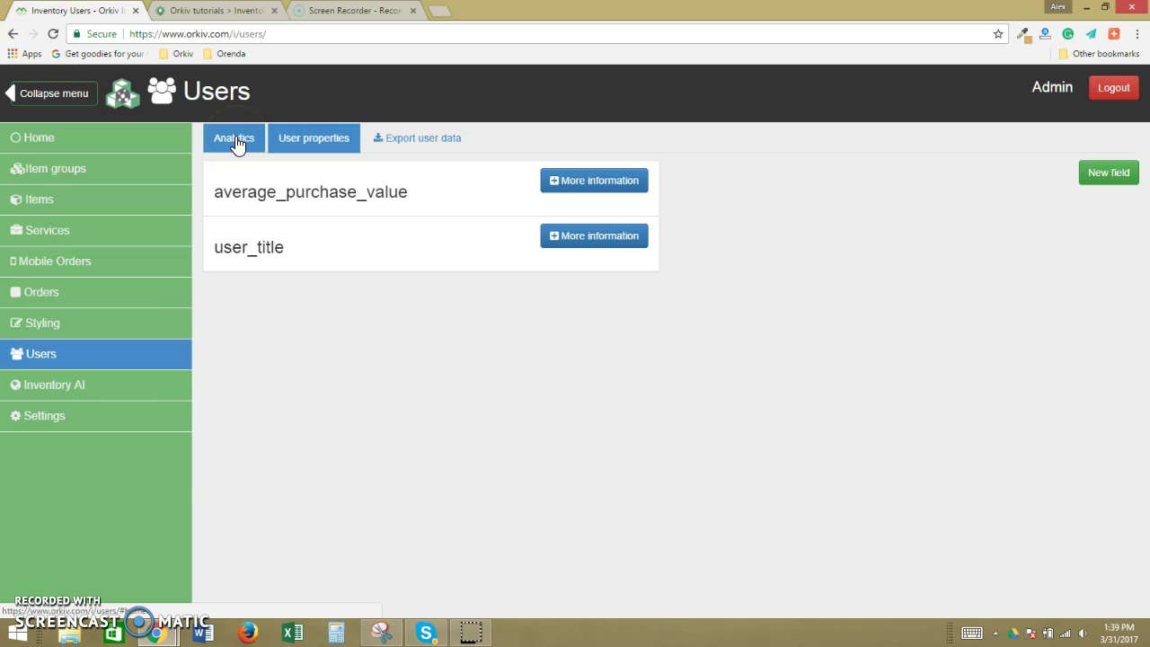
pyautogui.click(359, 322)
pyautogui.click(675, 276)
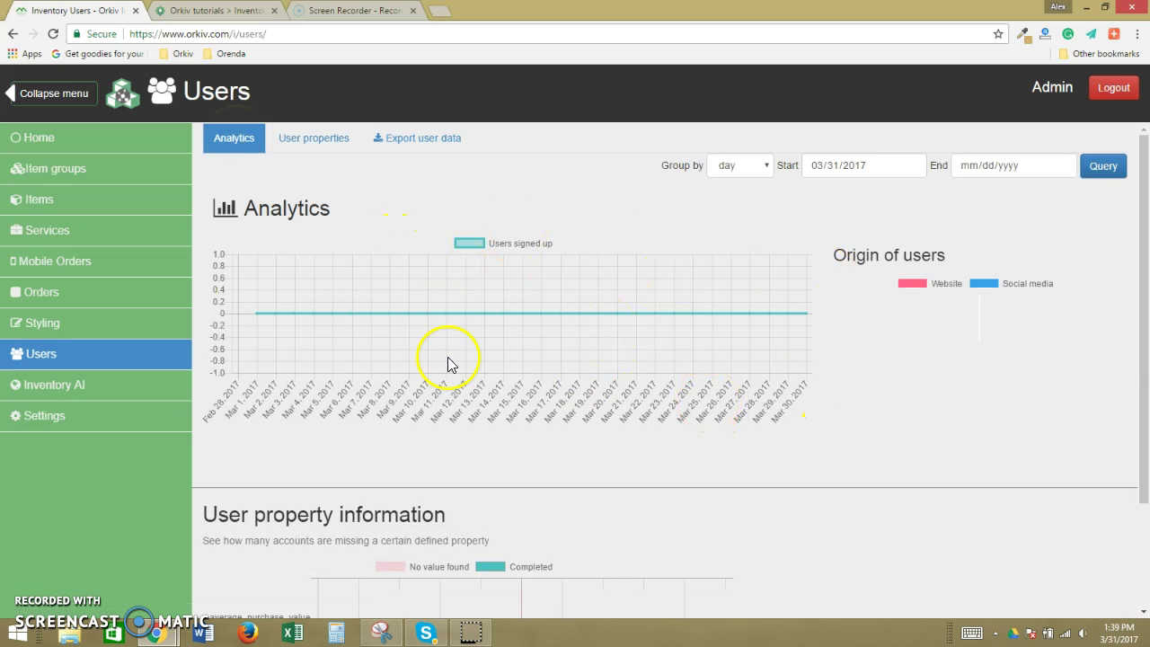
pyautogui.scroll(-2, 541, 456)
pyautogui.scroll(3, 542, 455)
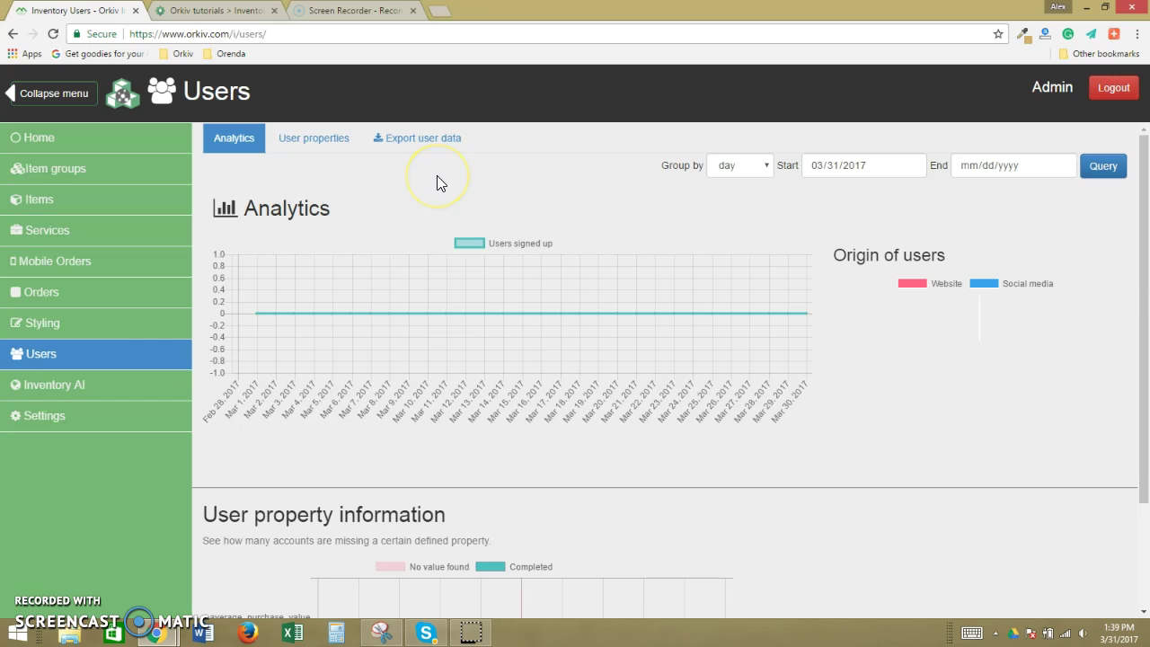
# Step: Open the Inventory AI settings and review the Mailchimp, Mailgun, URL template, Buffer and Shopify integration fields
pyautogui.click(53, 387)
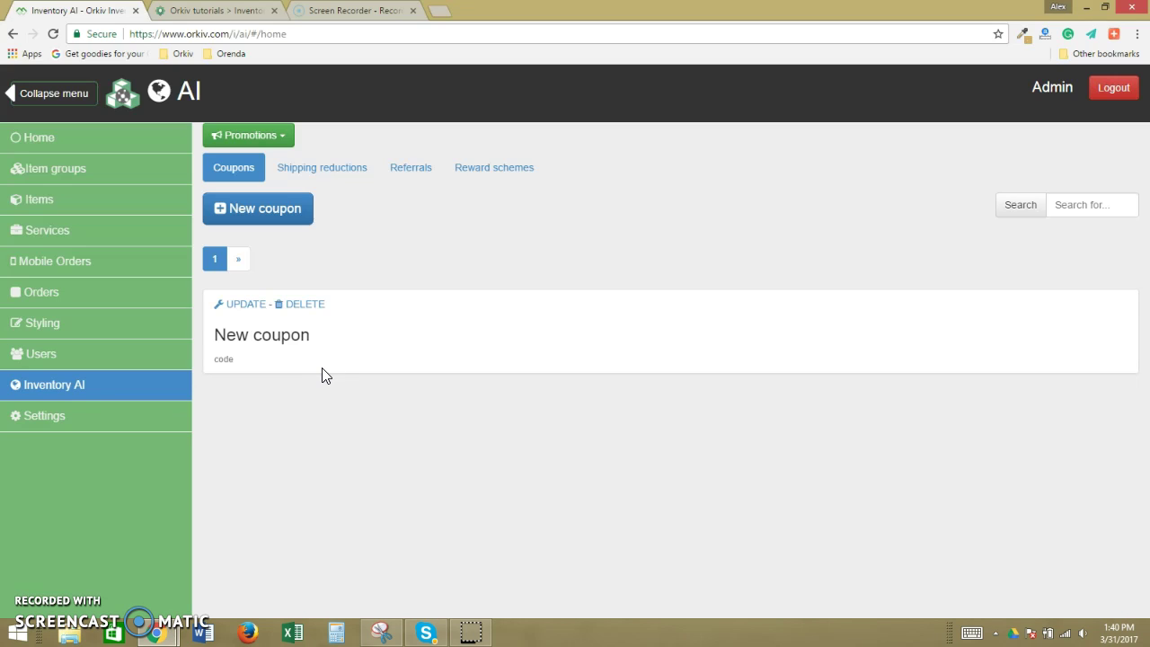
pyautogui.click(278, 145)
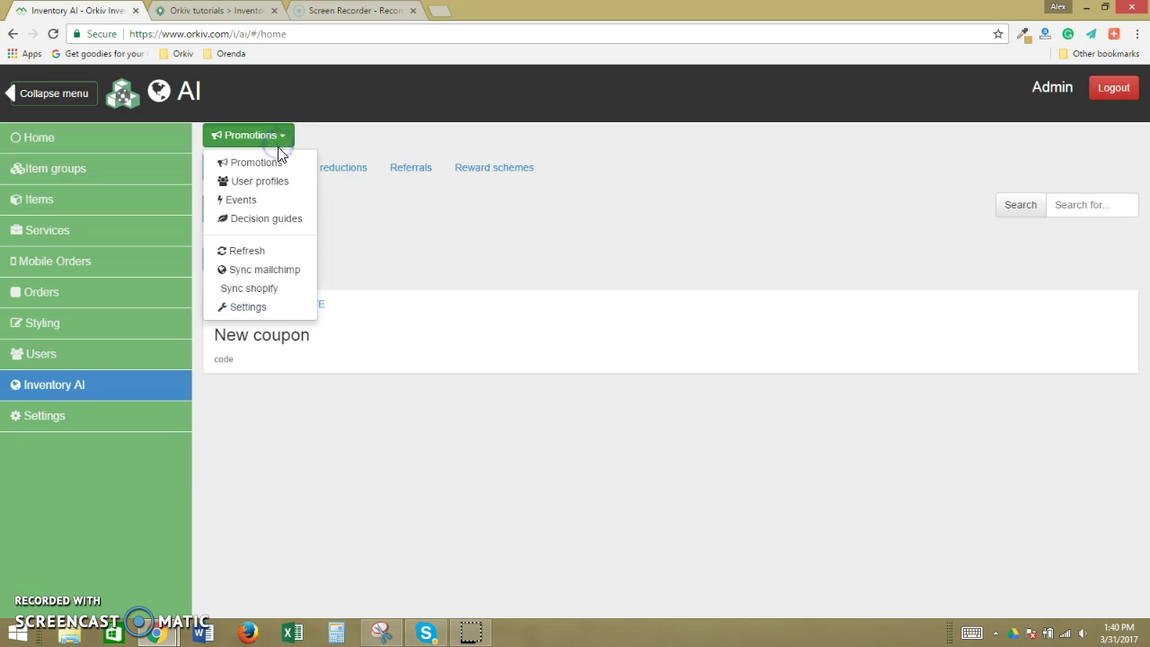
pyautogui.click(263, 309)
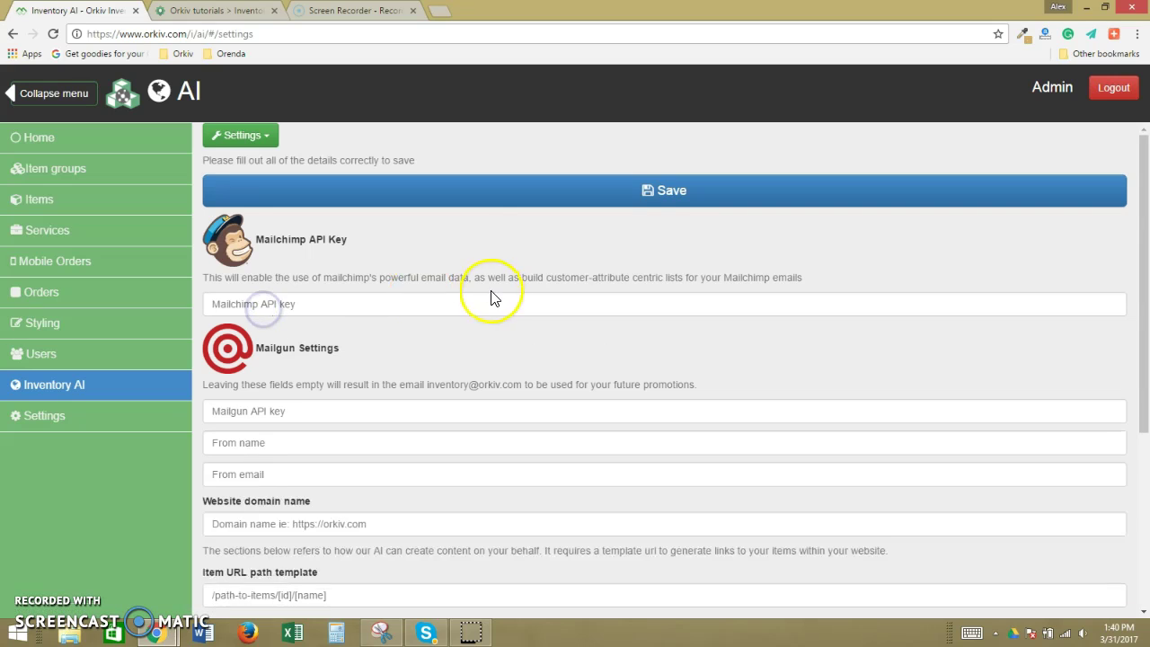
pyautogui.scroll(-3, 427, 368)
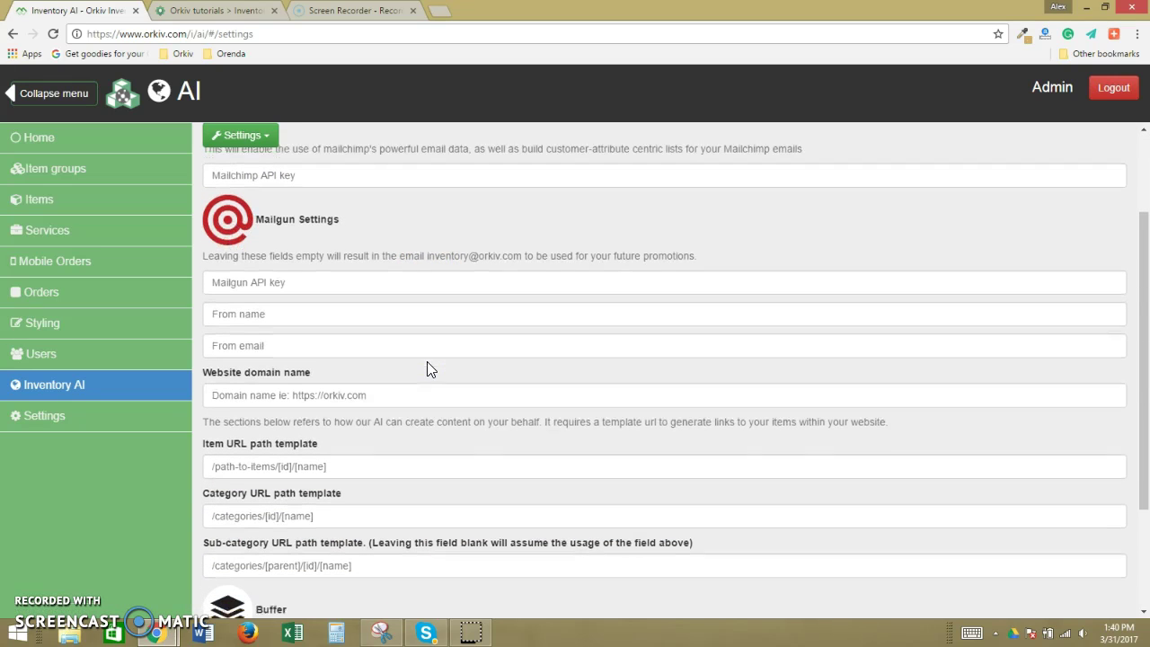
pyautogui.scroll(-3, 426, 362)
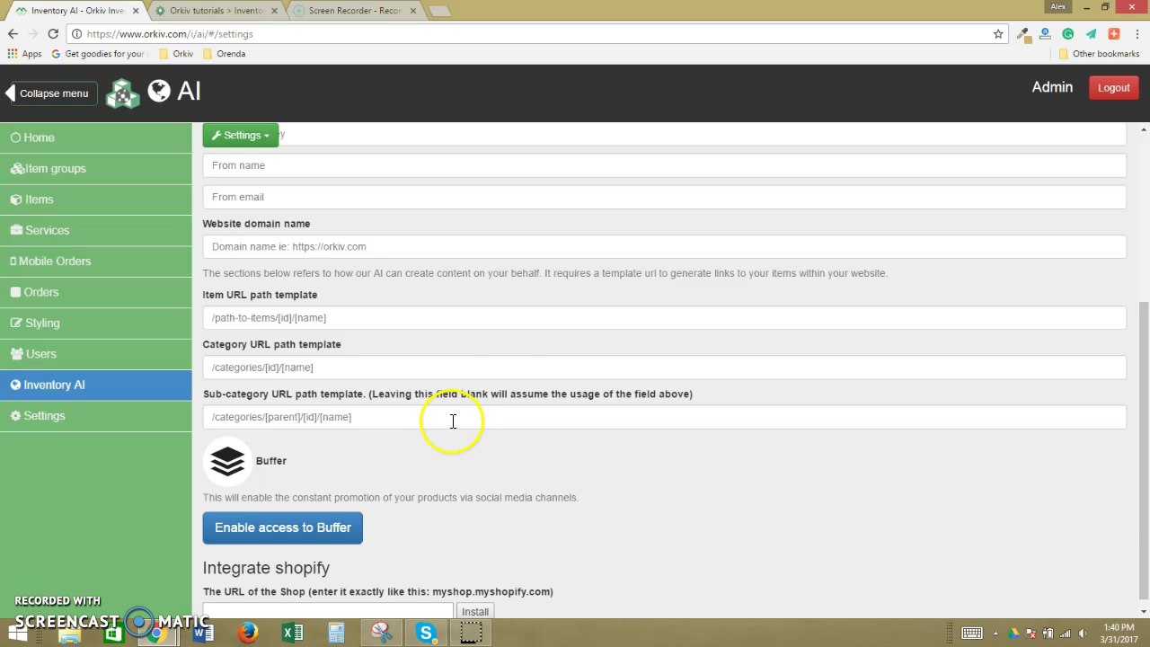
pyautogui.scroll(3, 486, 356)
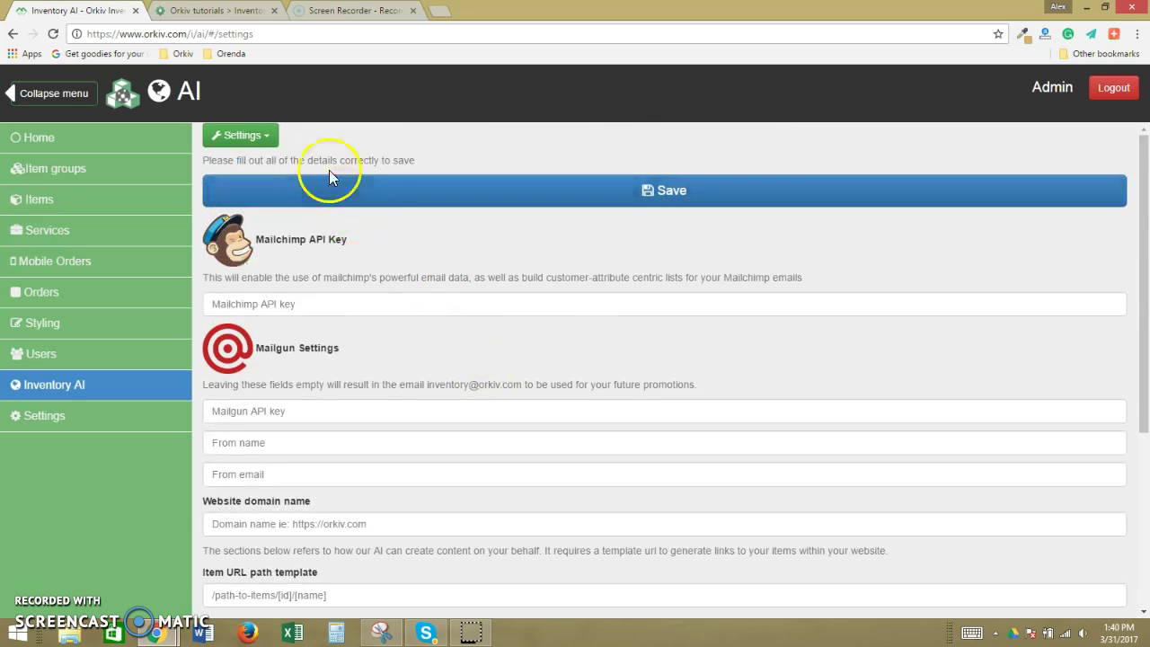
# Step: Open the existing New event in the Inventory AI events, review its event type and email template fields, and return without updating
pyautogui.click(256, 135)
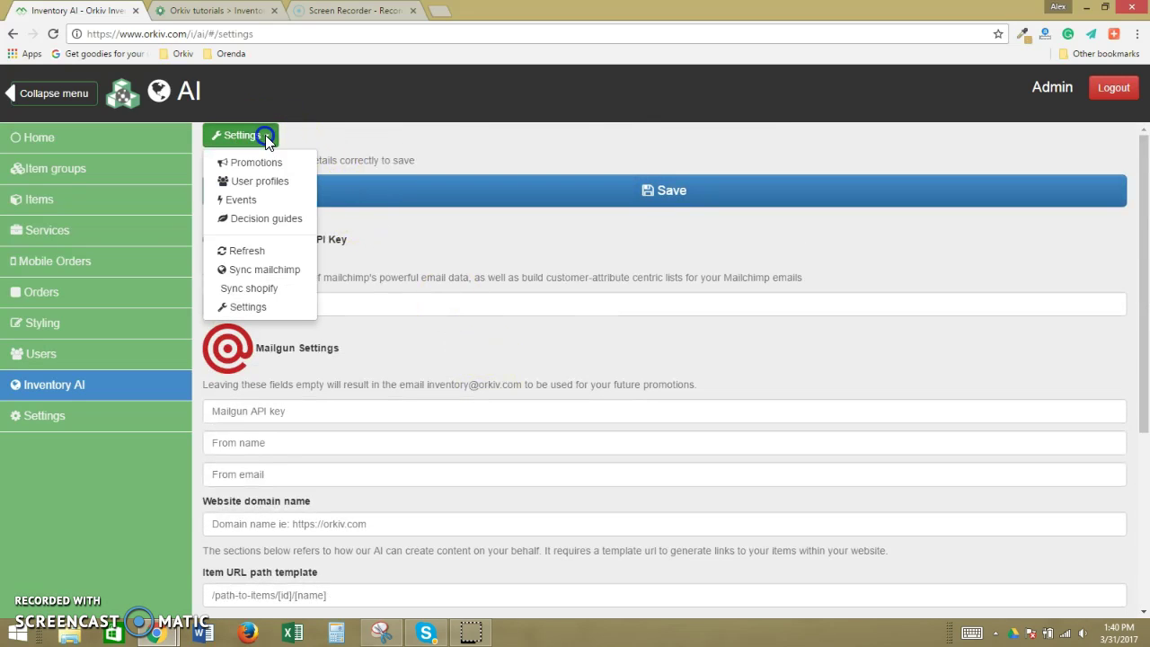
pyautogui.click(266, 199)
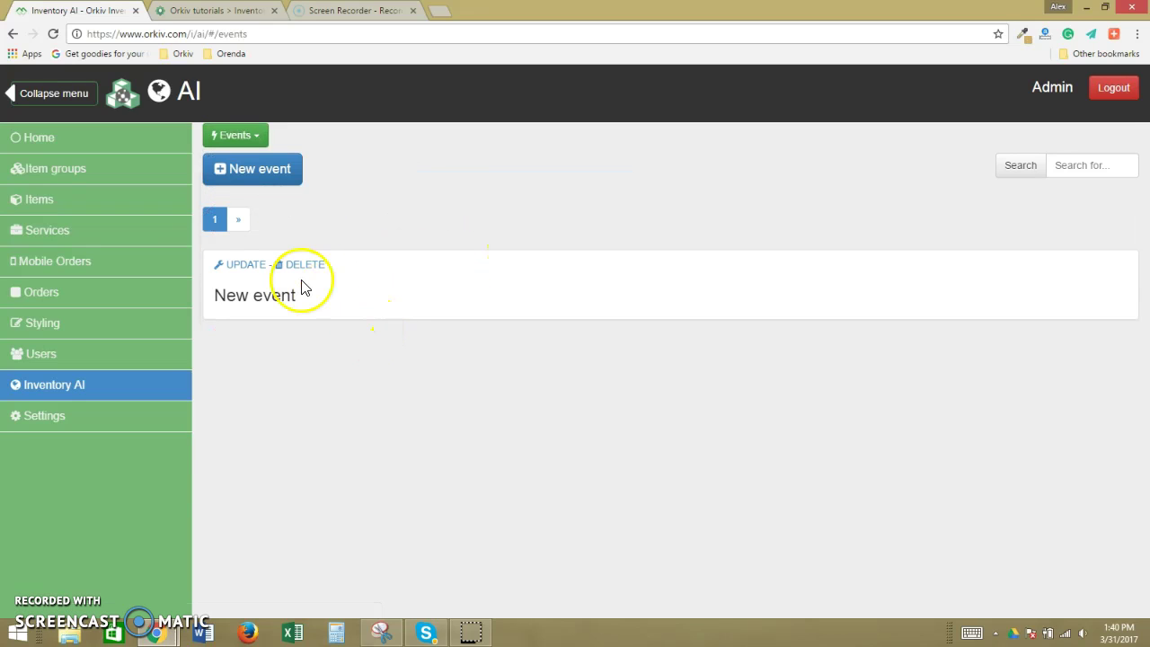
pyautogui.click(245, 264)
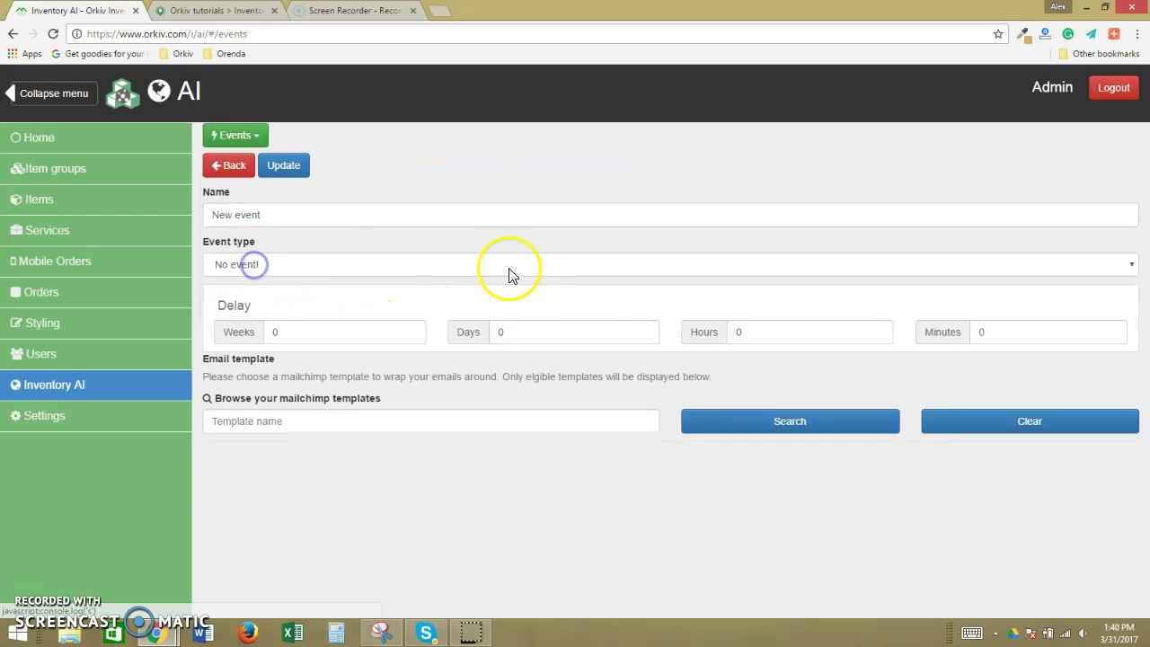
pyautogui.click(377, 268)
pyautogui.click(406, 417)
pyautogui.click(230, 165)
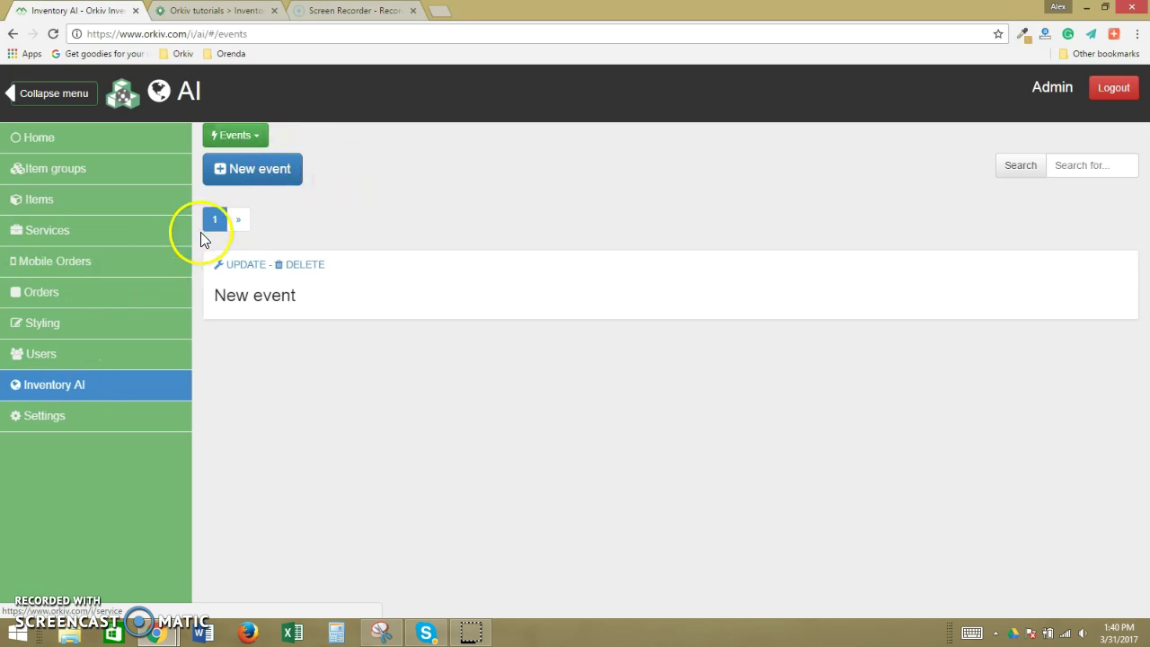
# Step: Return to the account settings page and log out of the dashboard
pyautogui.click(44, 416)
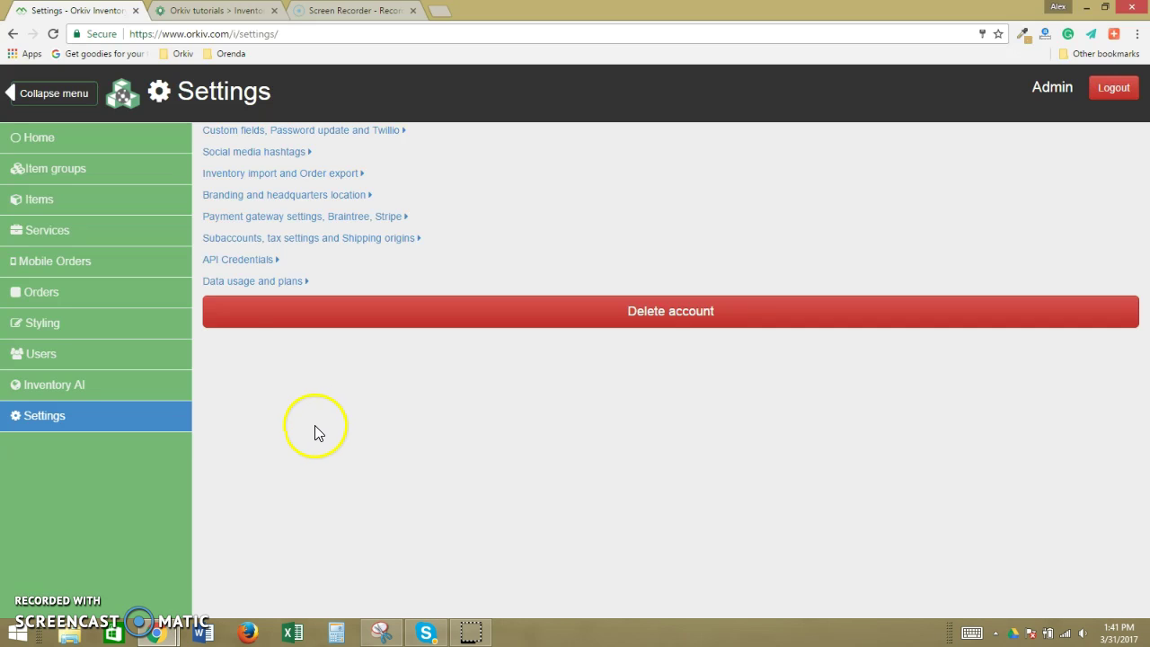
pyautogui.click(1109, 89)
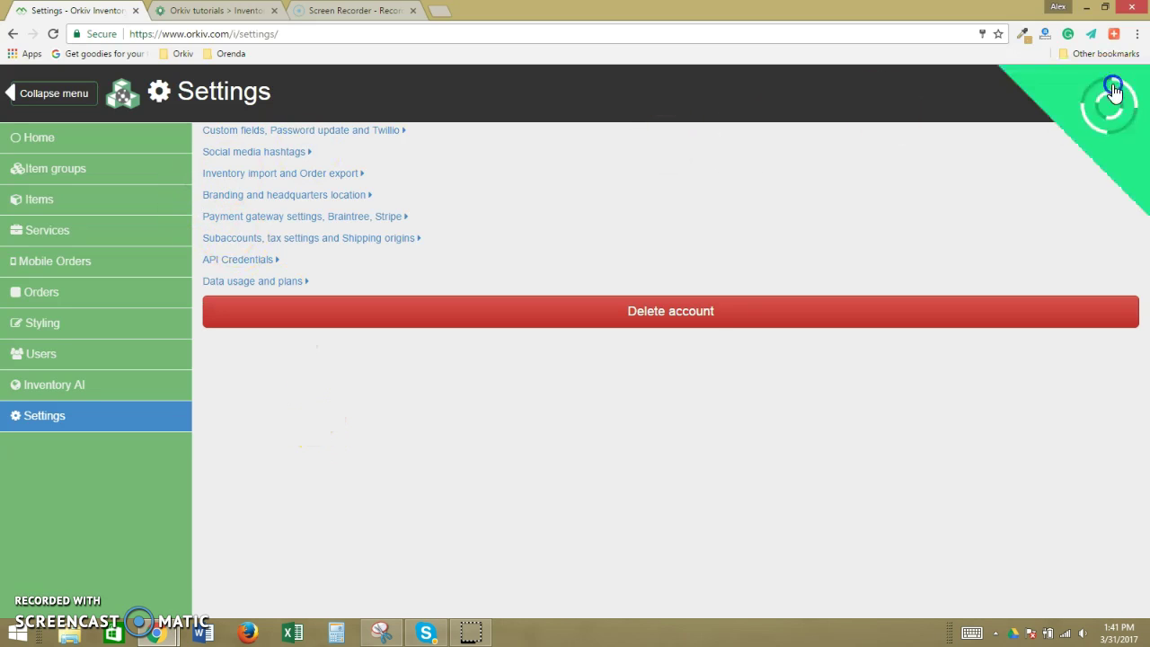